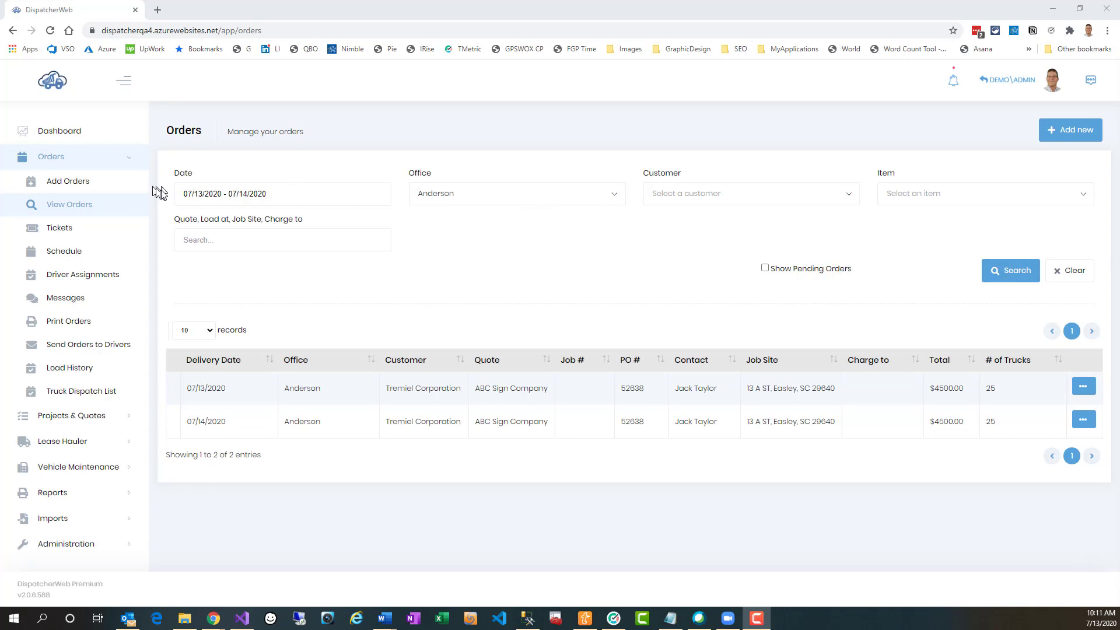
Examine the date, office and customer filters above the orders list.
{"action": "triple_click", "coordinate": [277, 198]}
{"action": "left_click", "coordinate": [590, 261]}
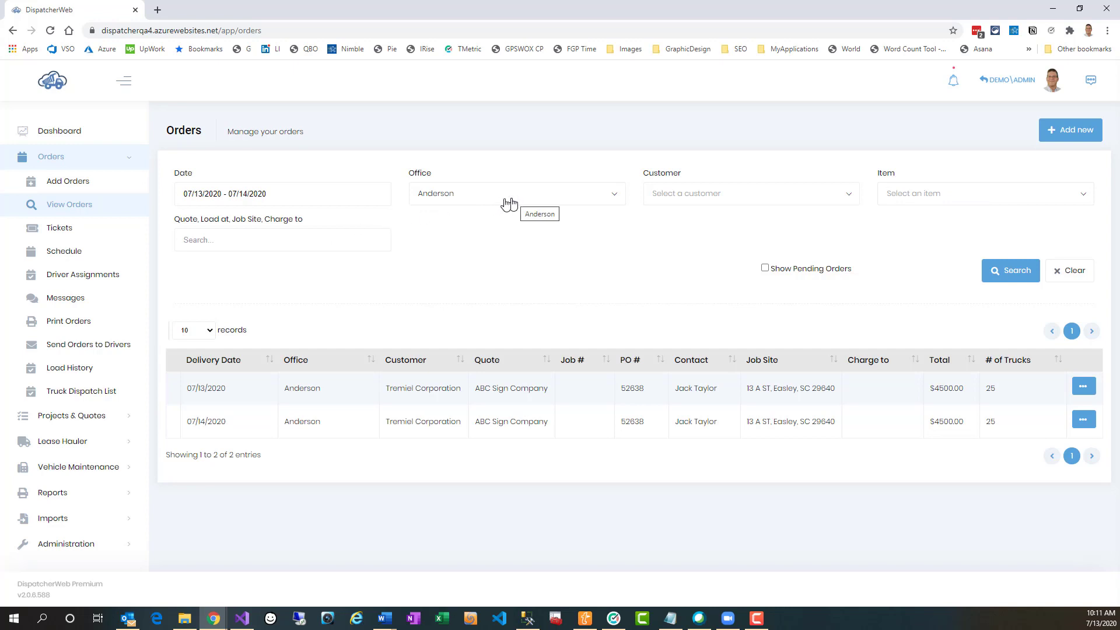
{"action": "left_click", "coordinate": [731, 199]}
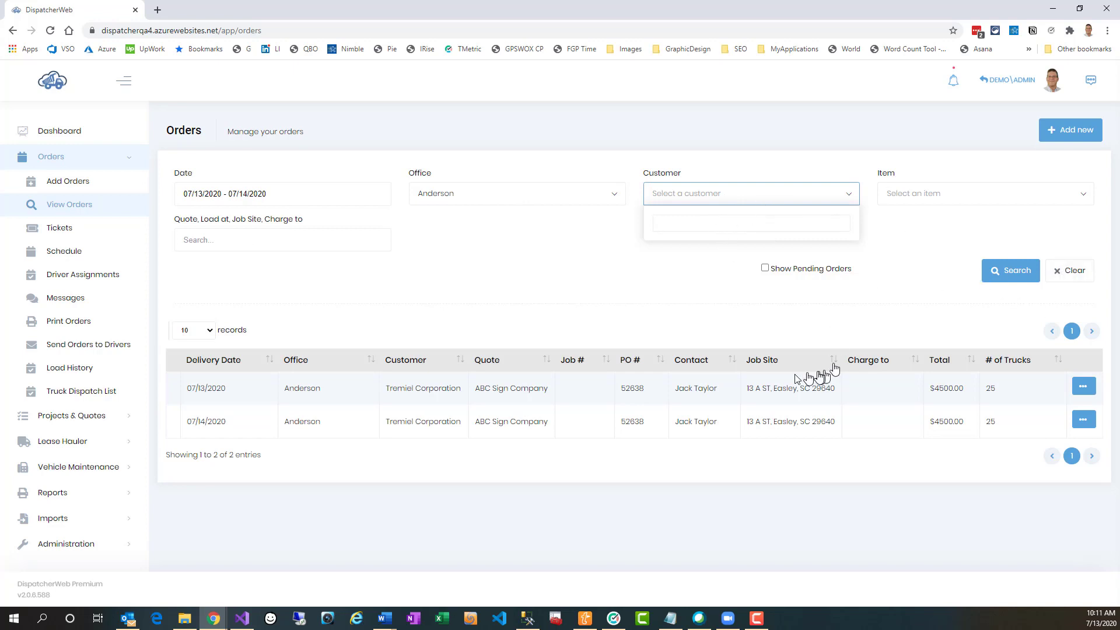
{"action": "left_click", "coordinate": [519, 266]}
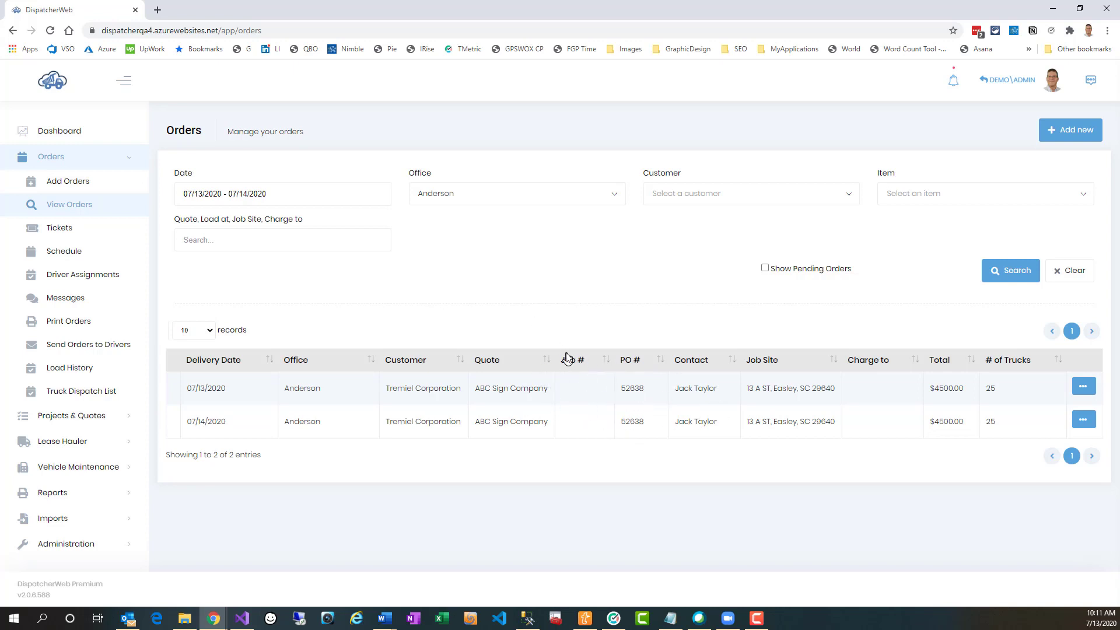
Check the actions available for the 07/13/2020 order and open that order for editing.
{"action": "left_click", "coordinate": [1082, 388]}
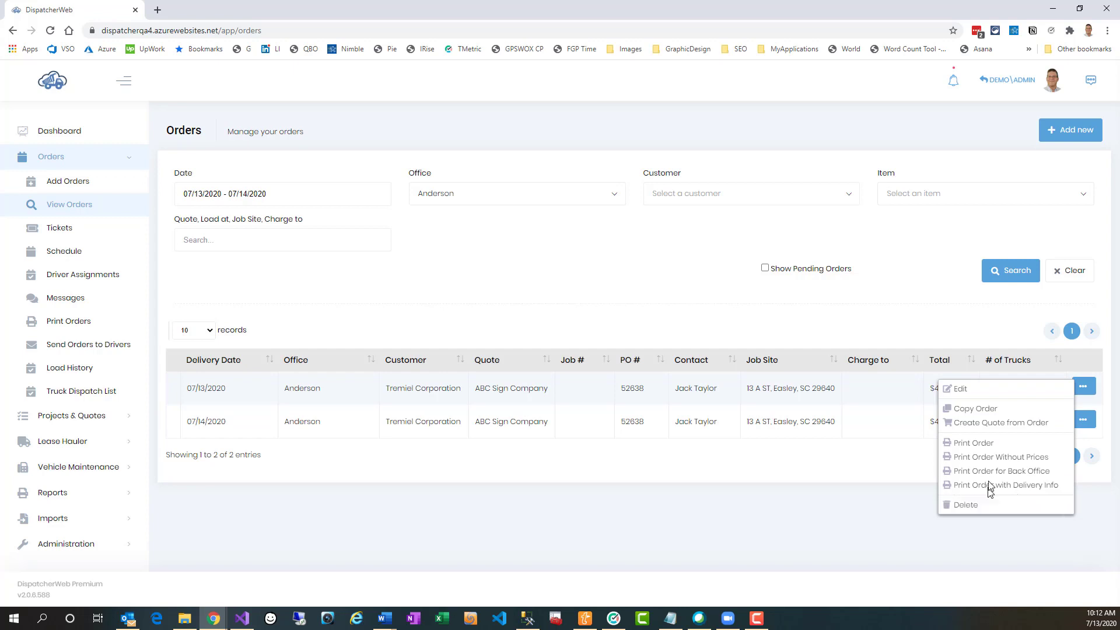
{"action": "left_click", "coordinate": [920, 292]}
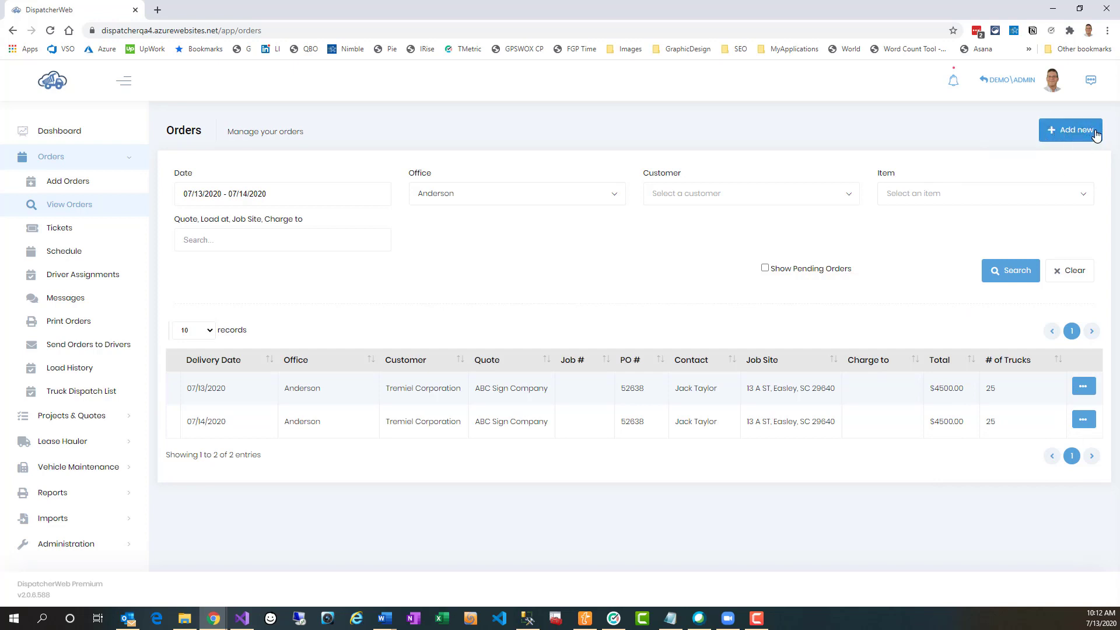
{"action": "left_click", "coordinate": [1083, 386]}
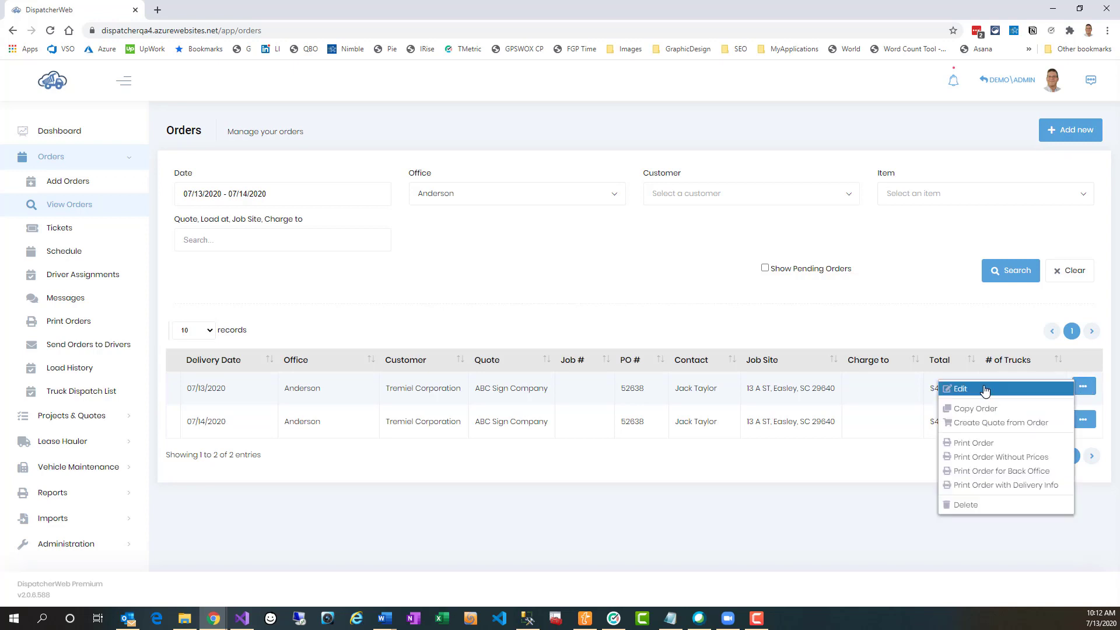
{"action": "left_click", "coordinate": [960, 389]}
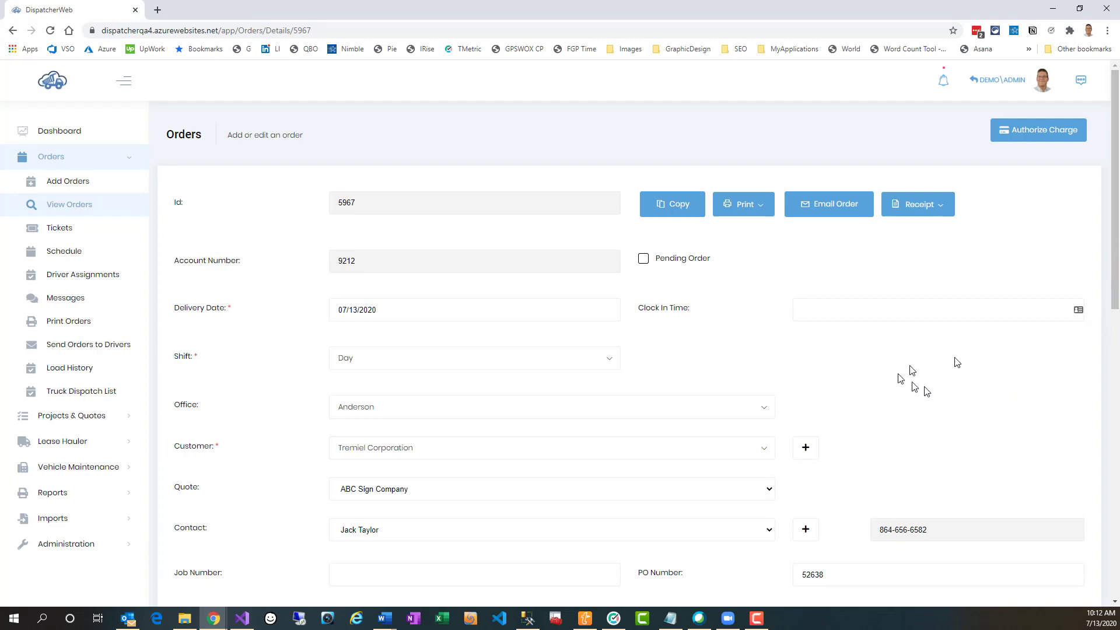
Review the order's details, from delivery date, shift and customer through to the line items table.
{"action": "scroll", "coordinate": [700, 345], "scroll_direction": "down", "scroll_amount": 1}
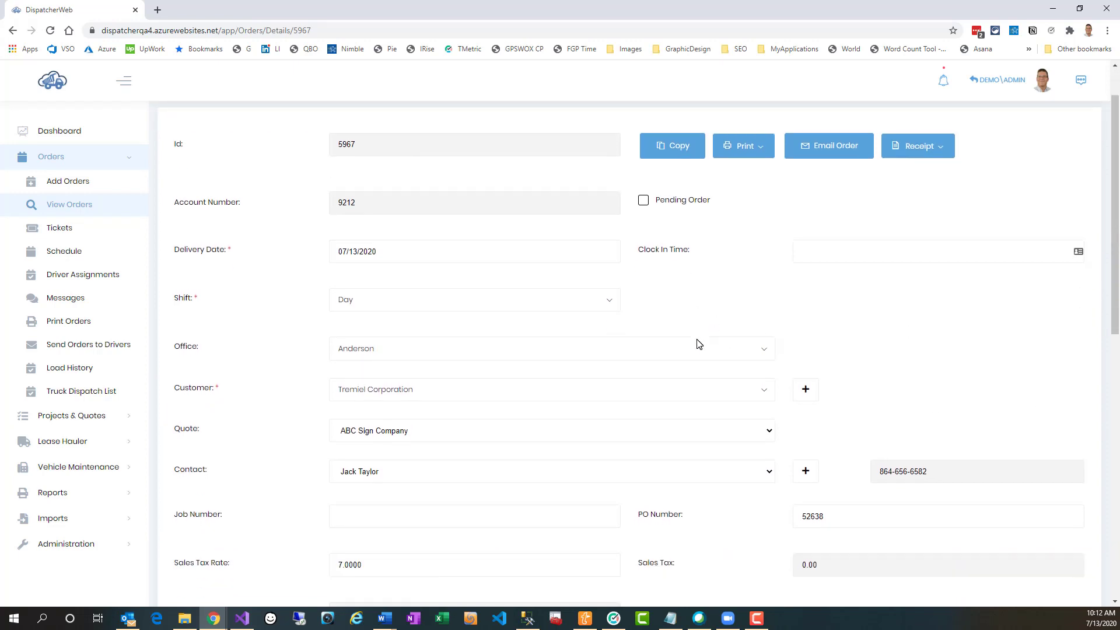
{"action": "scroll", "coordinate": [605, 364], "scroll_direction": "down", "scroll_amount": 1}
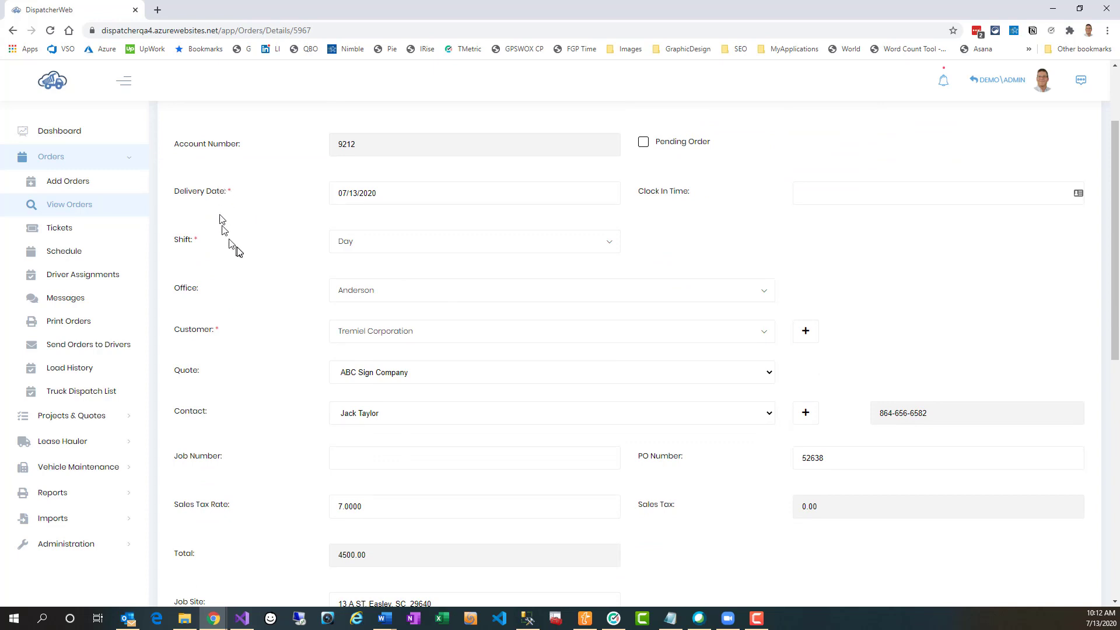
{"action": "scroll", "coordinate": [233, 245], "scroll_direction": "down", "scroll_amount": 6}
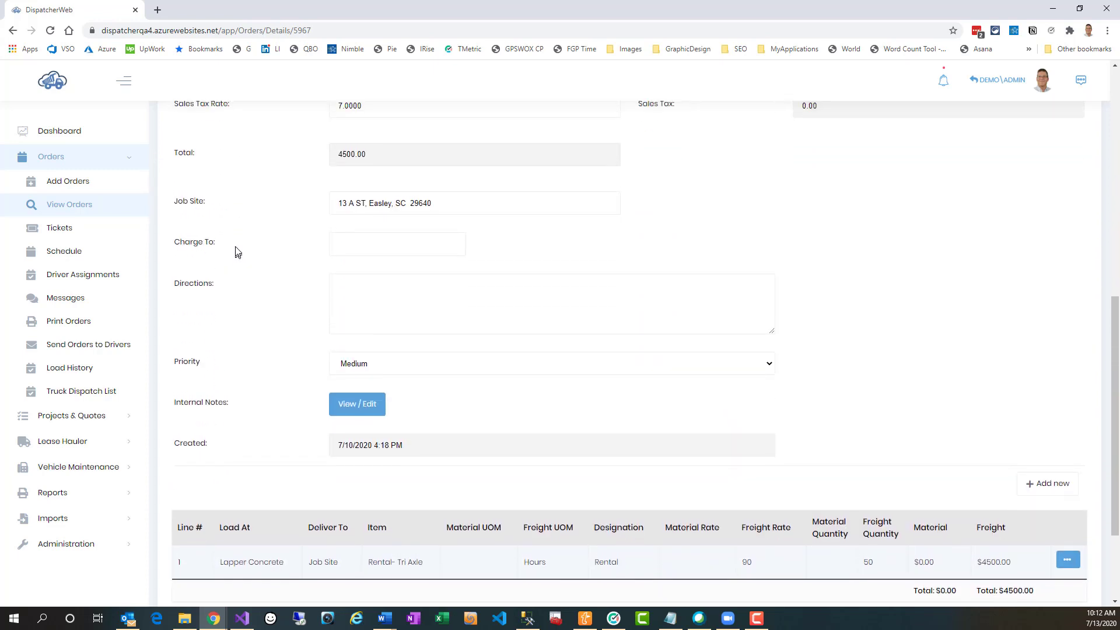
{"action": "scroll", "coordinate": [236, 250], "scroll_direction": "up", "scroll_amount": 7}
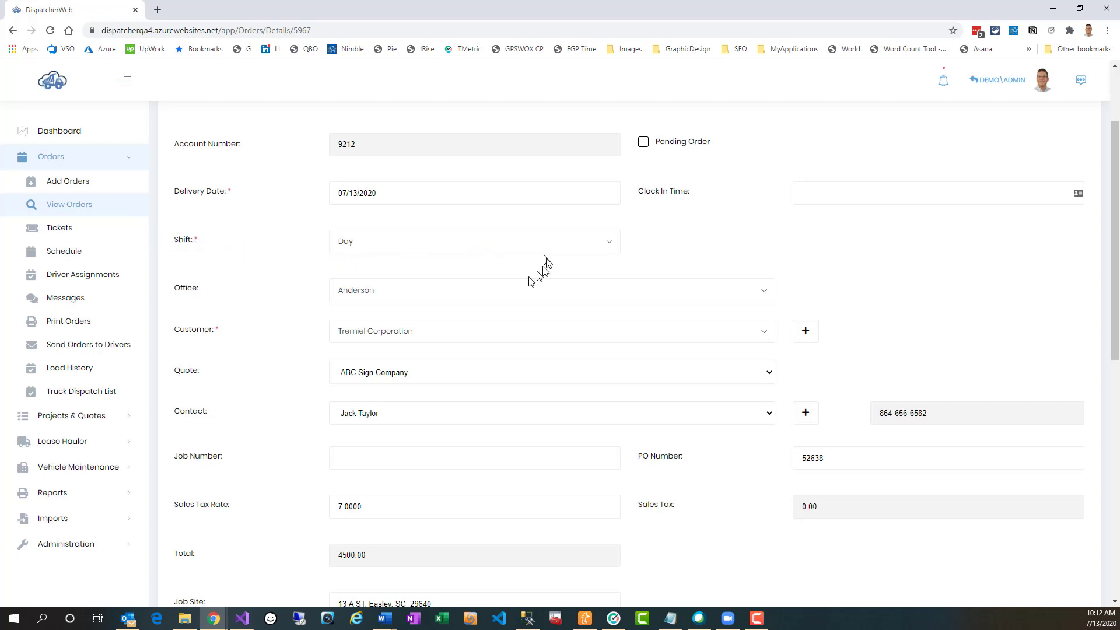
{"action": "scroll", "coordinate": [396, 338], "scroll_direction": "down", "scroll_amount": 2}
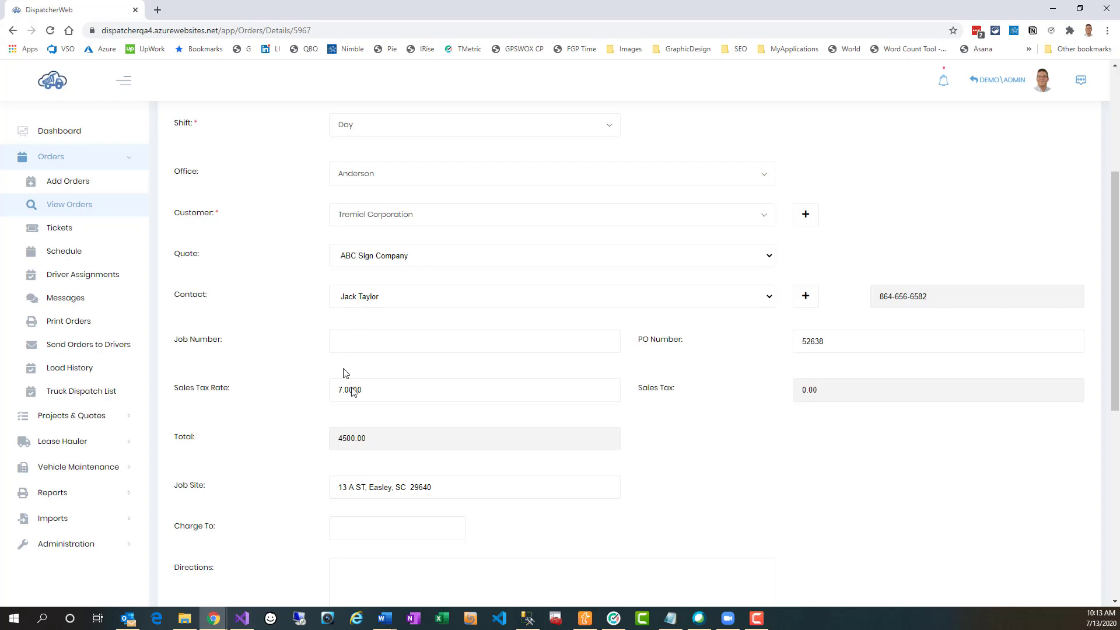
{"action": "scroll", "coordinate": [702, 490], "scroll_direction": "down", "scroll_amount": 1}
{"action": "scroll", "coordinate": [702, 490], "scroll_direction": "down", "scroll_amount": 1}
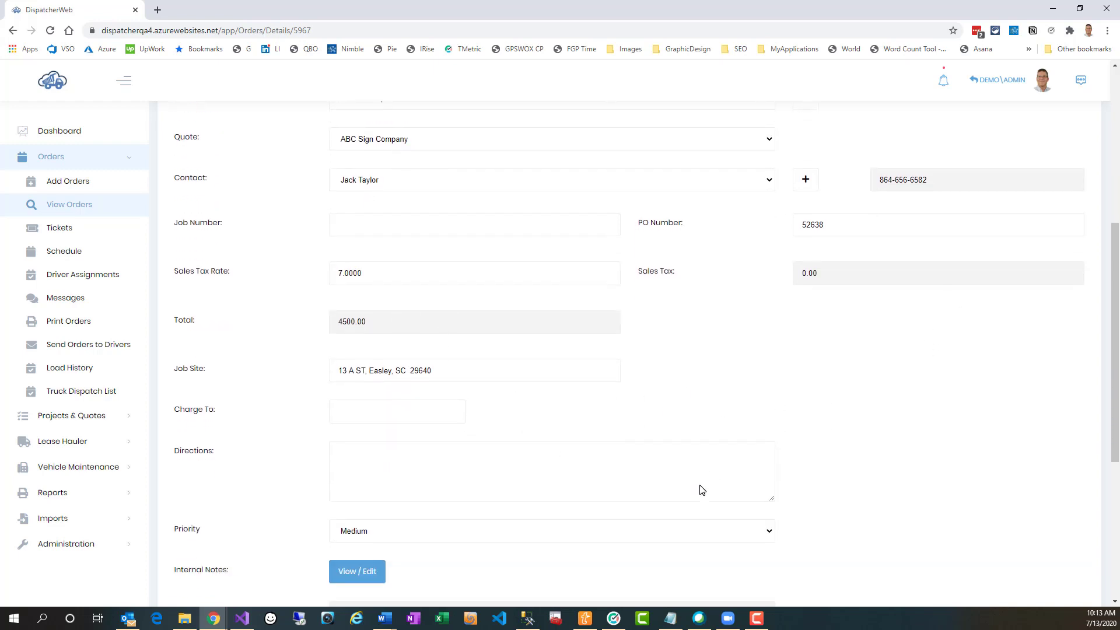
{"action": "scroll", "coordinate": [701, 485], "scroll_direction": "down", "scroll_amount": 2}
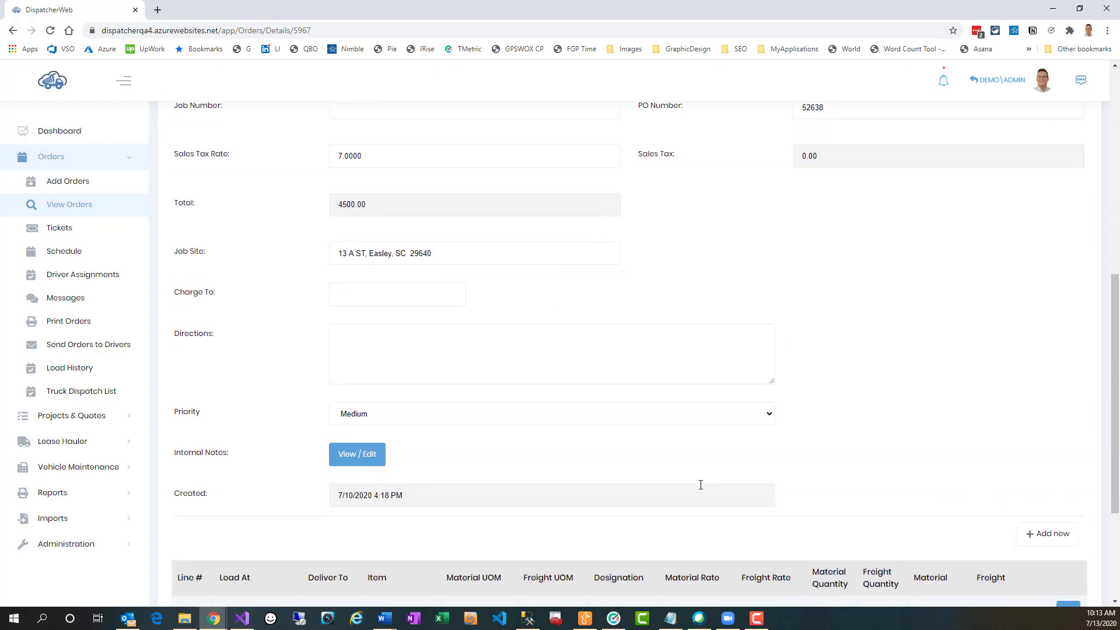
{"action": "scroll", "coordinate": [701, 485], "scroll_direction": "down", "scroll_amount": 1}
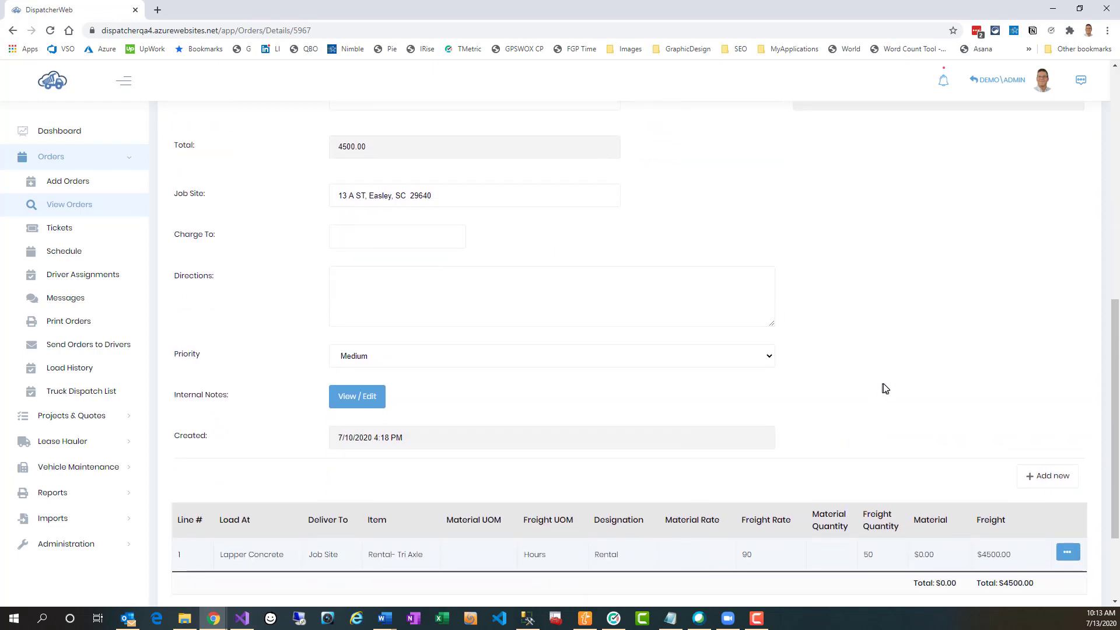
{"action": "scroll", "coordinate": [885, 389], "scroll_direction": "down", "scroll_amount": 1}
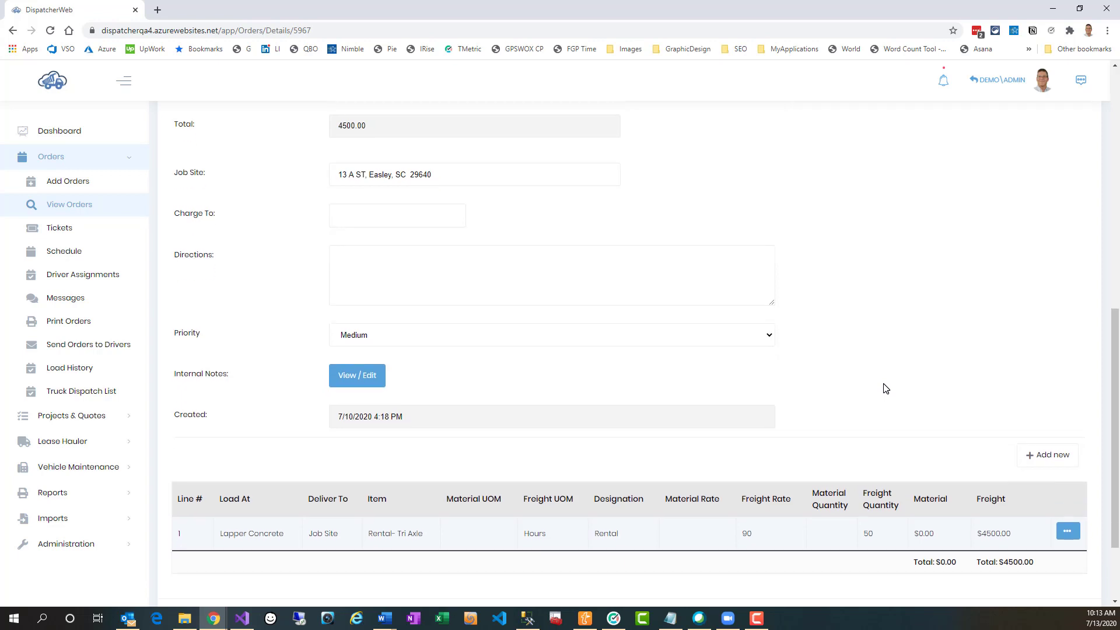
{"action": "scroll", "coordinate": [886, 388], "scroll_direction": "down", "scroll_amount": 1}
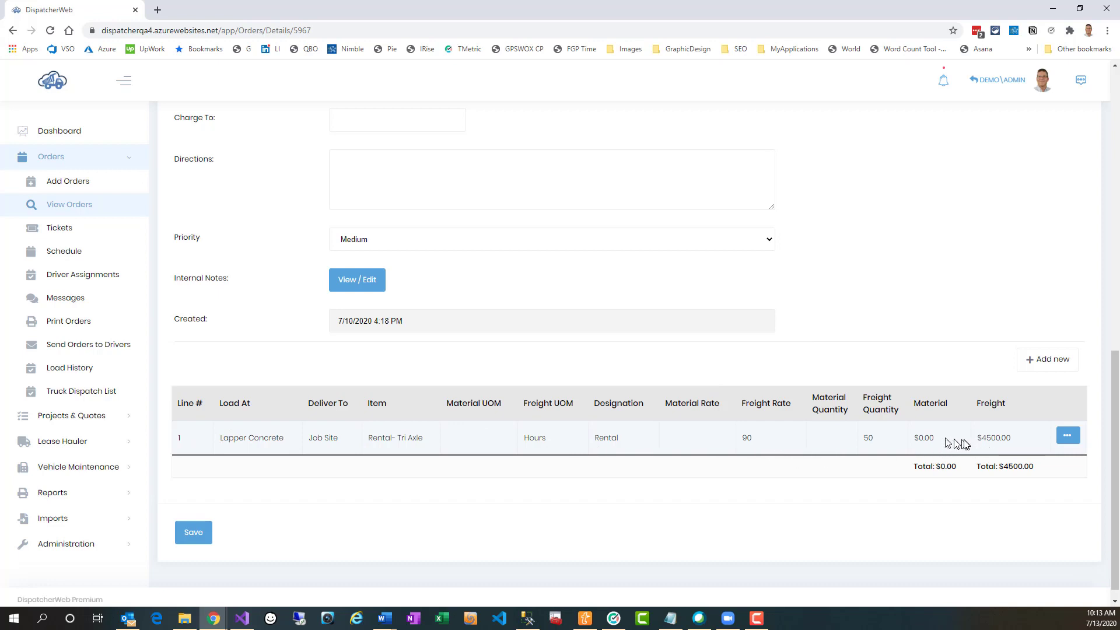
Open line 1 of the order for editing and examine the available Designation options.
{"action": "left_click", "coordinate": [1067, 438]}
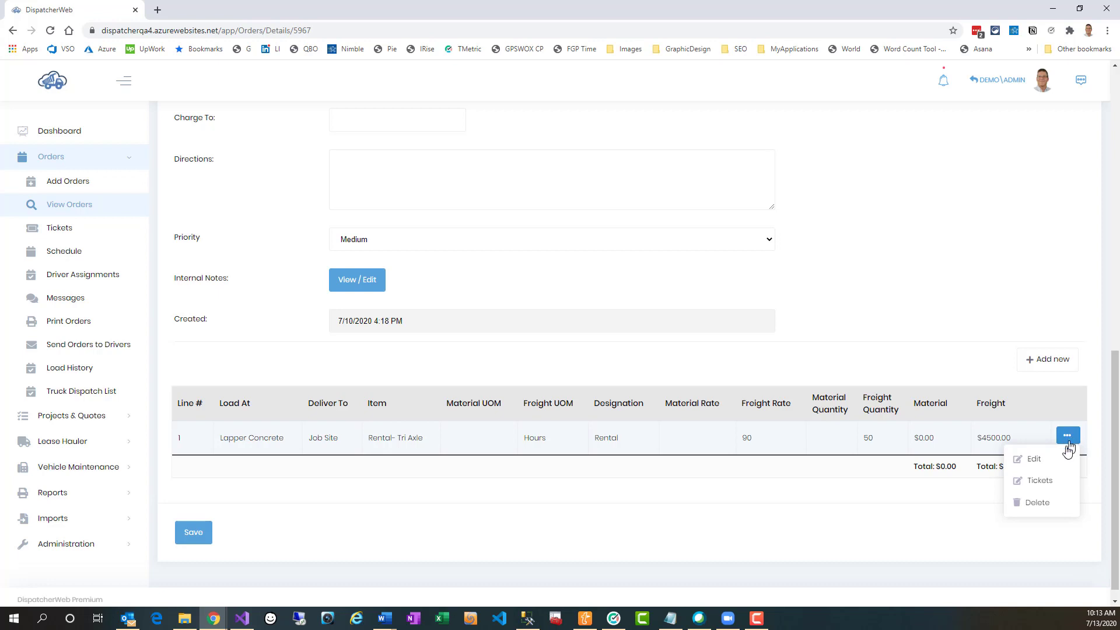
{"action": "left_click", "coordinate": [1026, 459]}
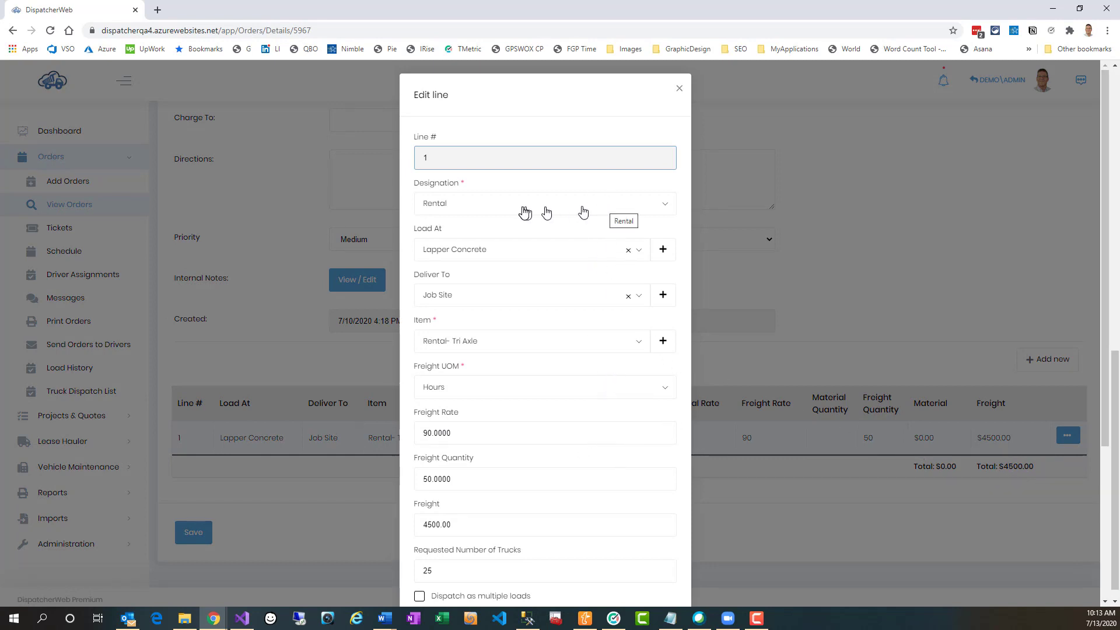
{"action": "left_click", "coordinate": [635, 205]}
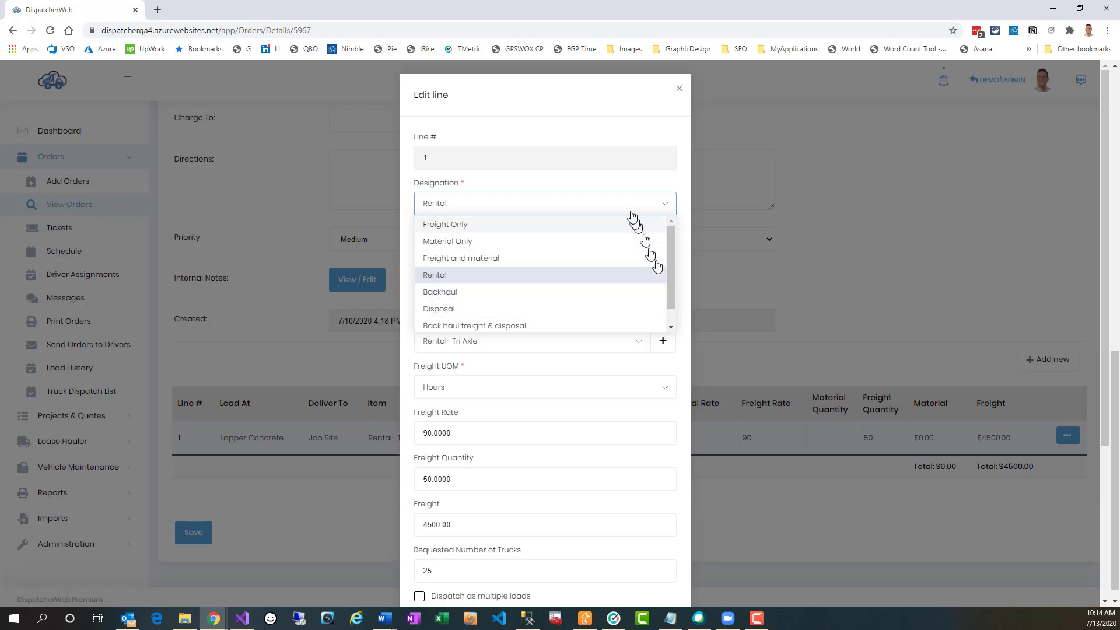
{"action": "left_click", "coordinate": [613, 184]}
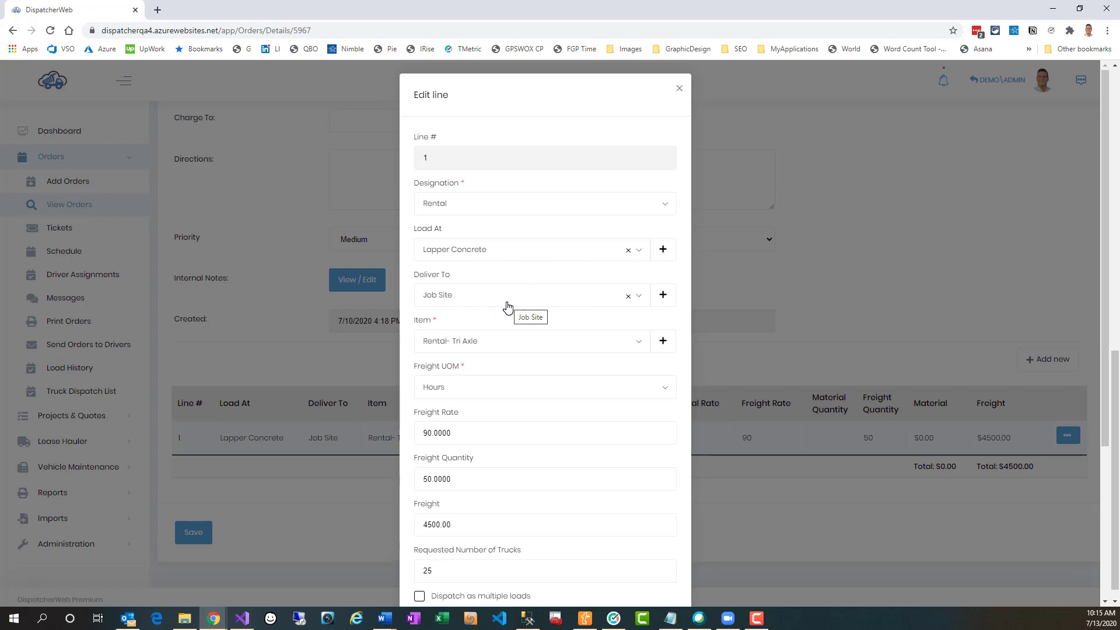
Examine the Load At lookup and the choices for adding a supplier or location for Load At and Deliver To.
{"action": "left_click", "coordinate": [640, 251]}
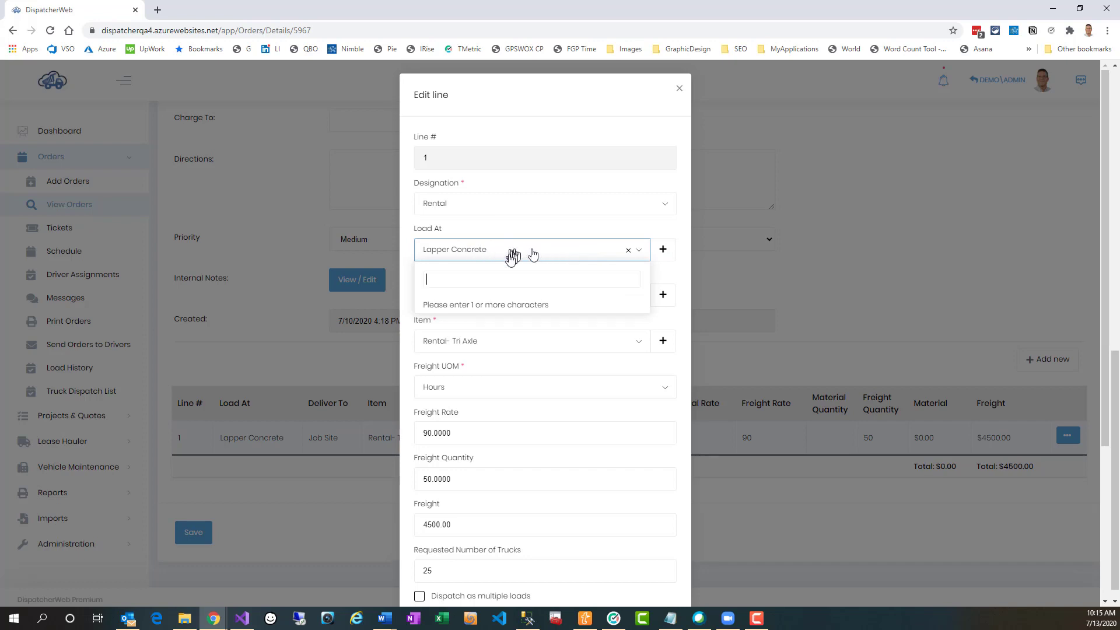
{"action": "left_click", "coordinate": [577, 231]}
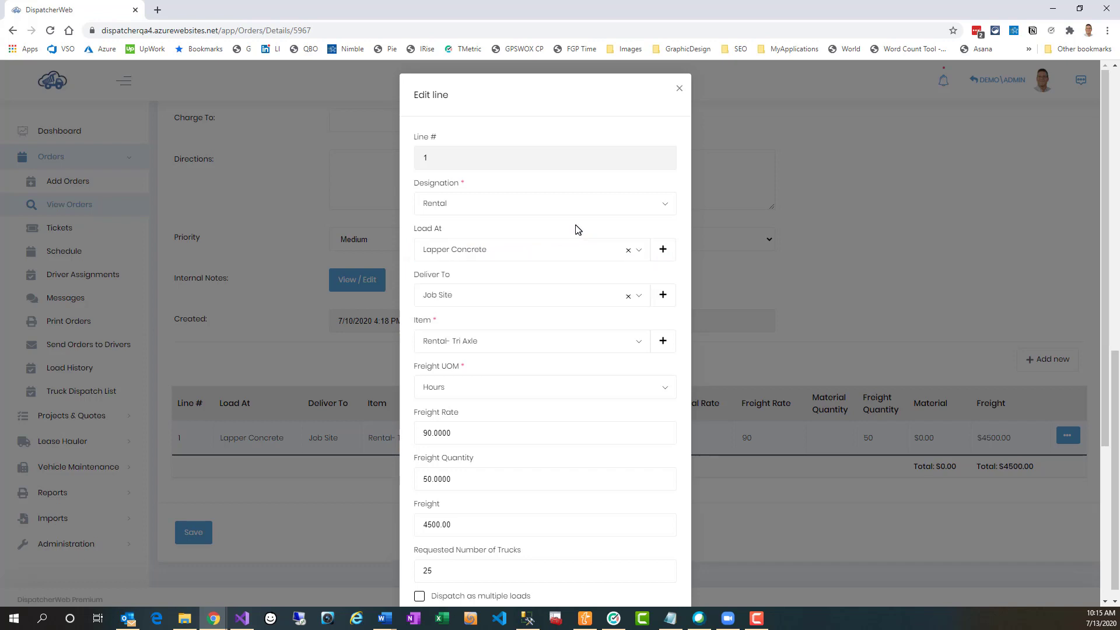
{"action": "left_click", "coordinate": [663, 253]}
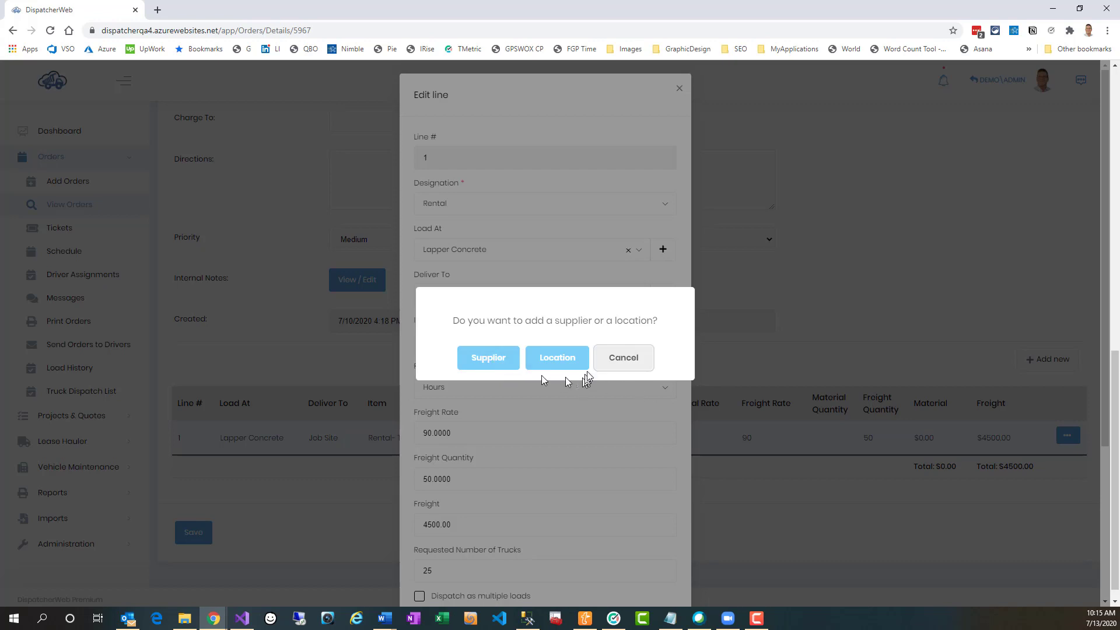
{"action": "left_click", "coordinate": [631, 366]}
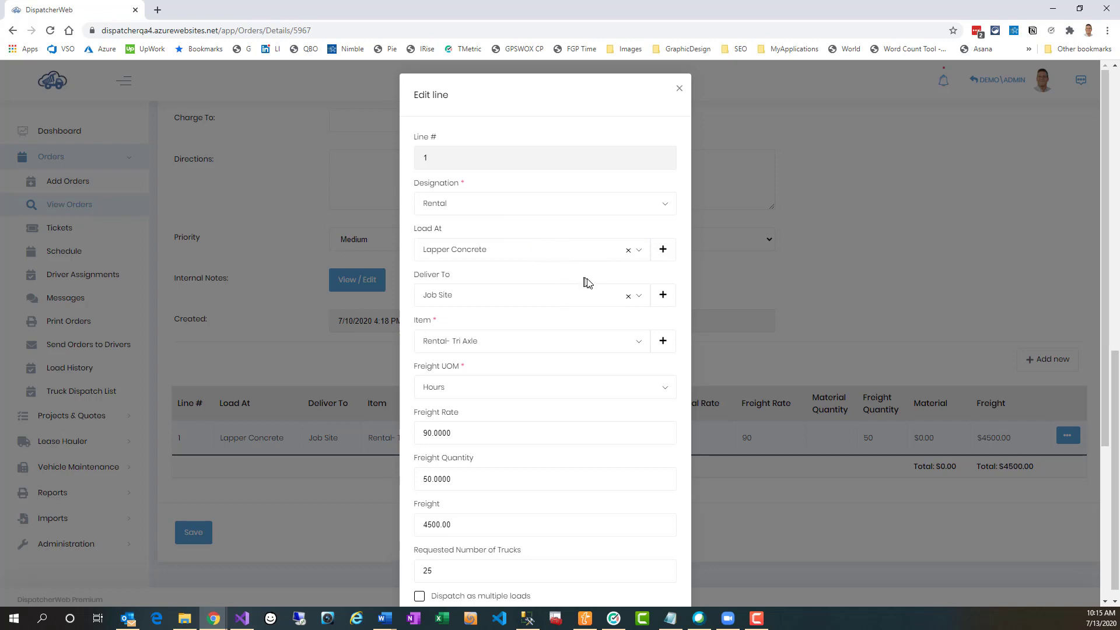
{"action": "left_click", "coordinate": [663, 297]}
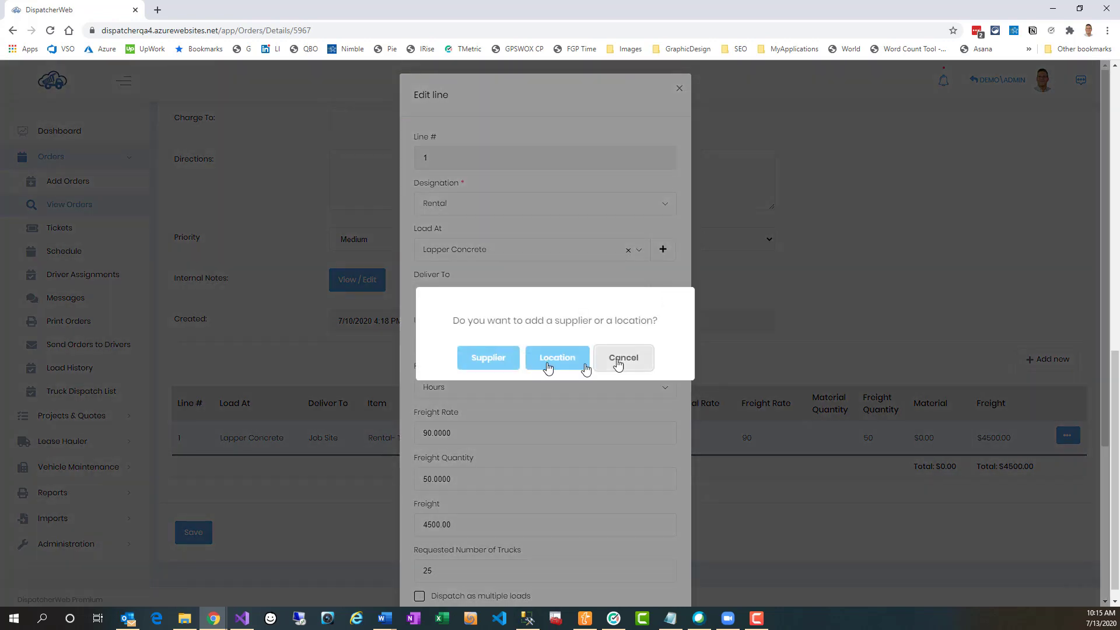
{"action": "left_click", "coordinate": [624, 358]}
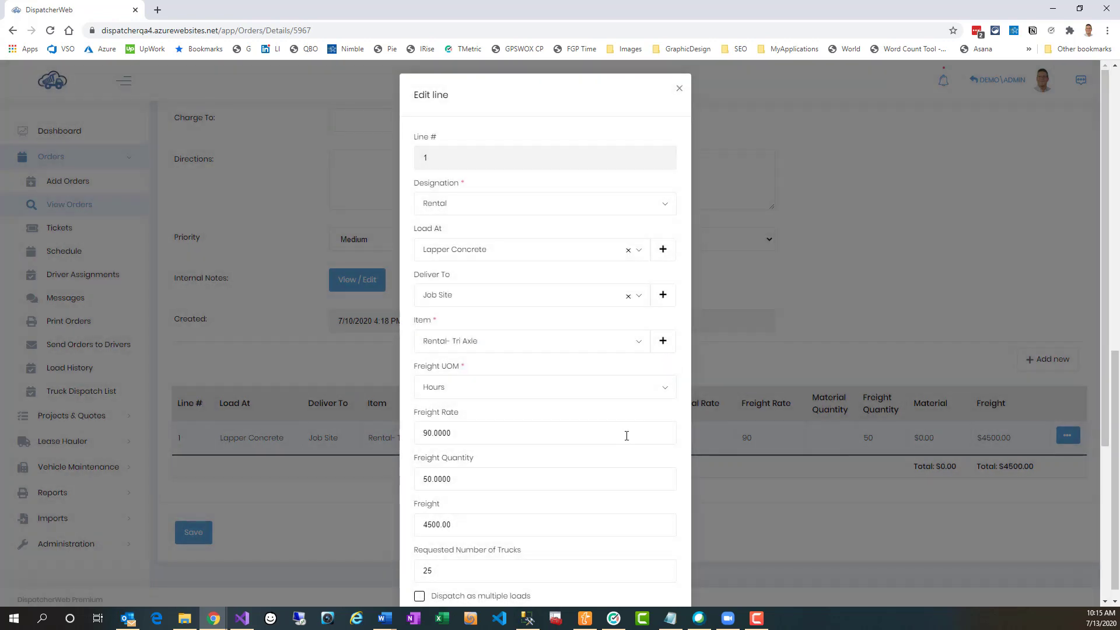
Review the remaining freight, truck and time fields of line 1, and save the line.
{"action": "scroll", "coordinate": [627, 435], "scroll_direction": "down", "scroll_amount": 1}
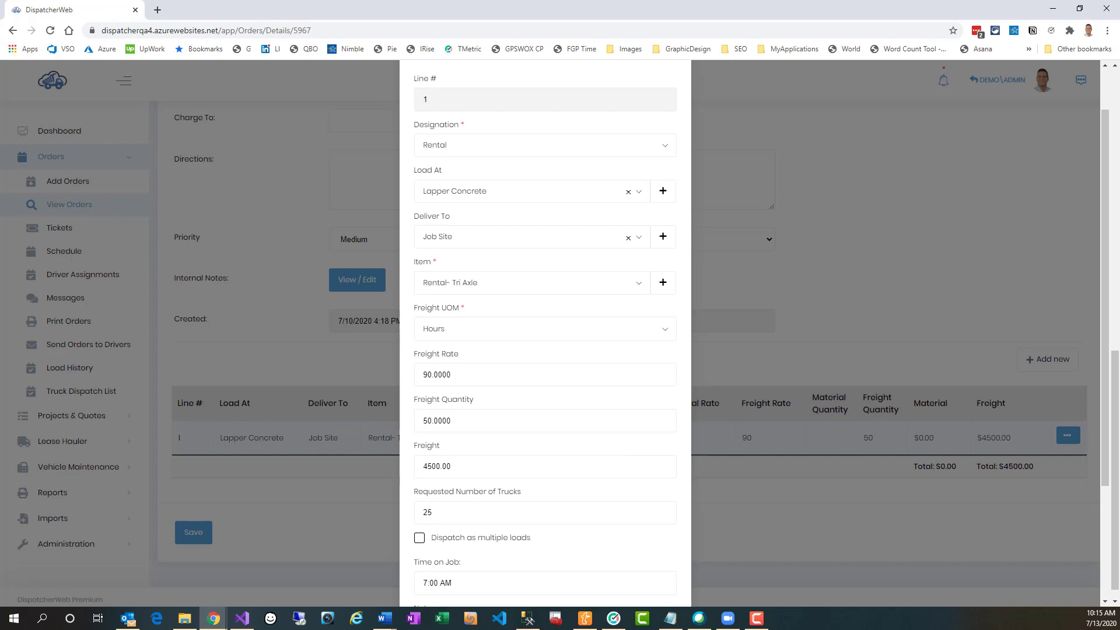
{"action": "scroll", "coordinate": [658, 400], "scroll_direction": "down", "scroll_amount": 3}
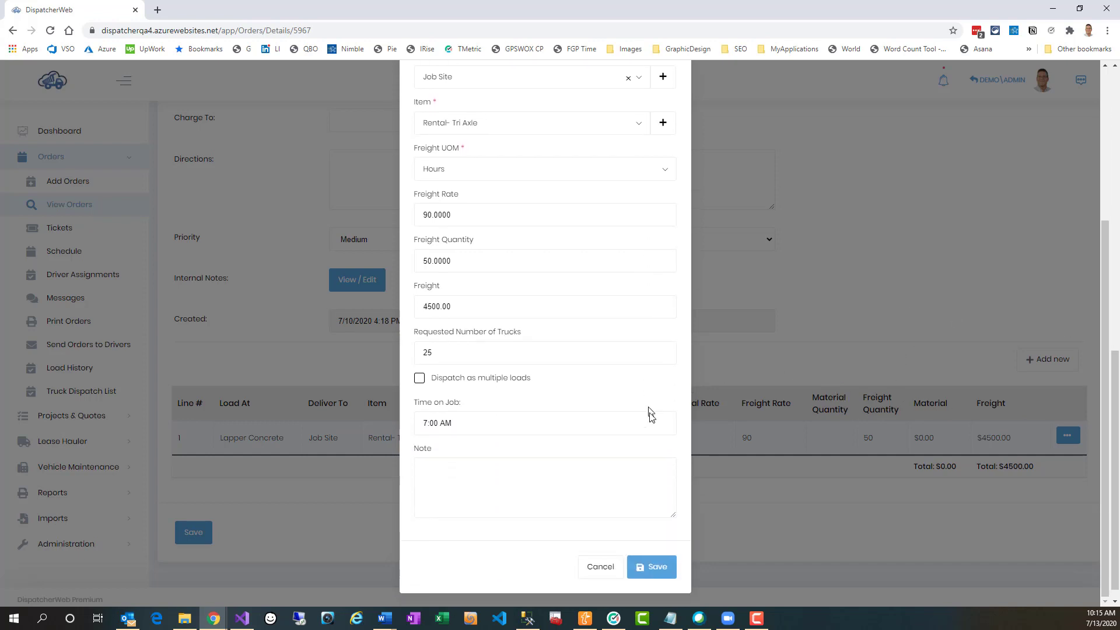
{"action": "left_click", "coordinate": [670, 563]}
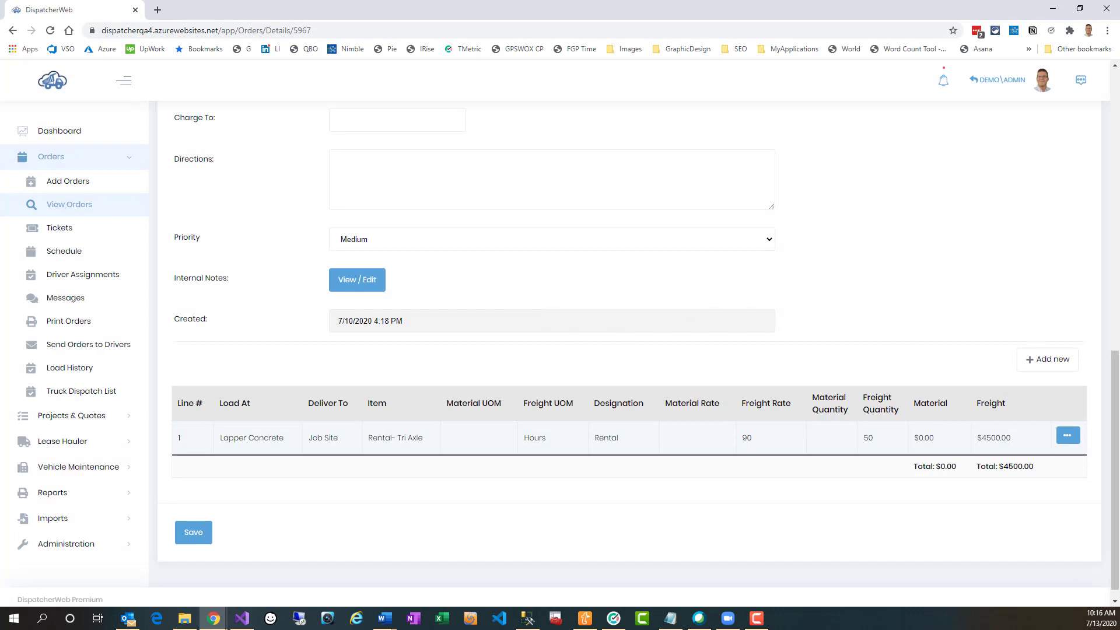
Examine the print options and receipt choices available for the open order.
{"action": "scroll", "coordinate": [948, 228], "scroll_direction": "up", "scroll_amount": 10}
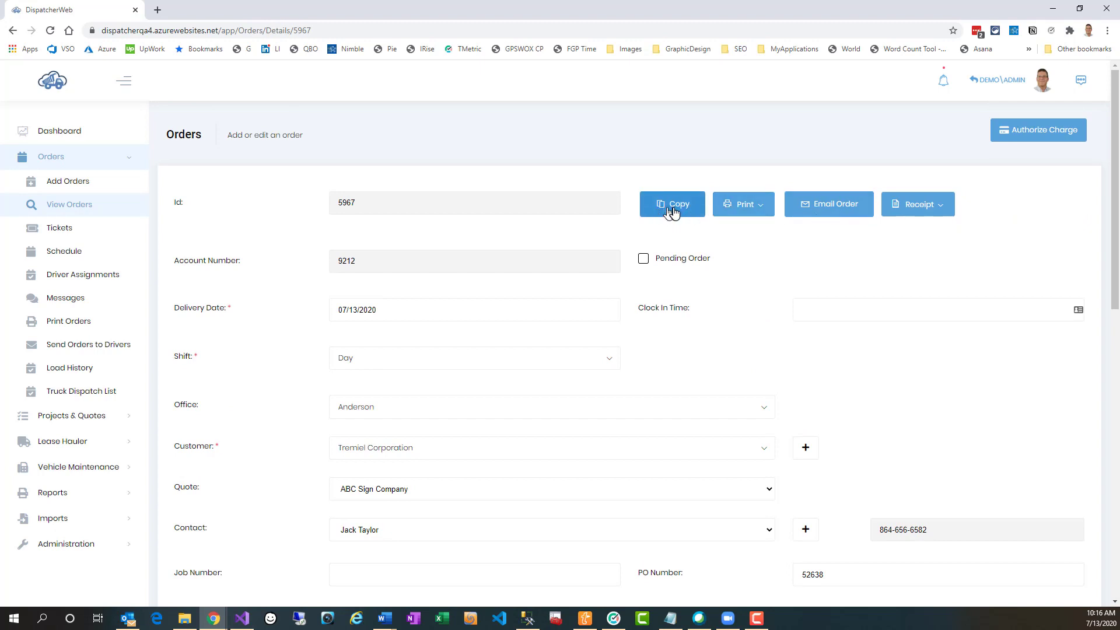
{"action": "left_click", "coordinate": [764, 213]}
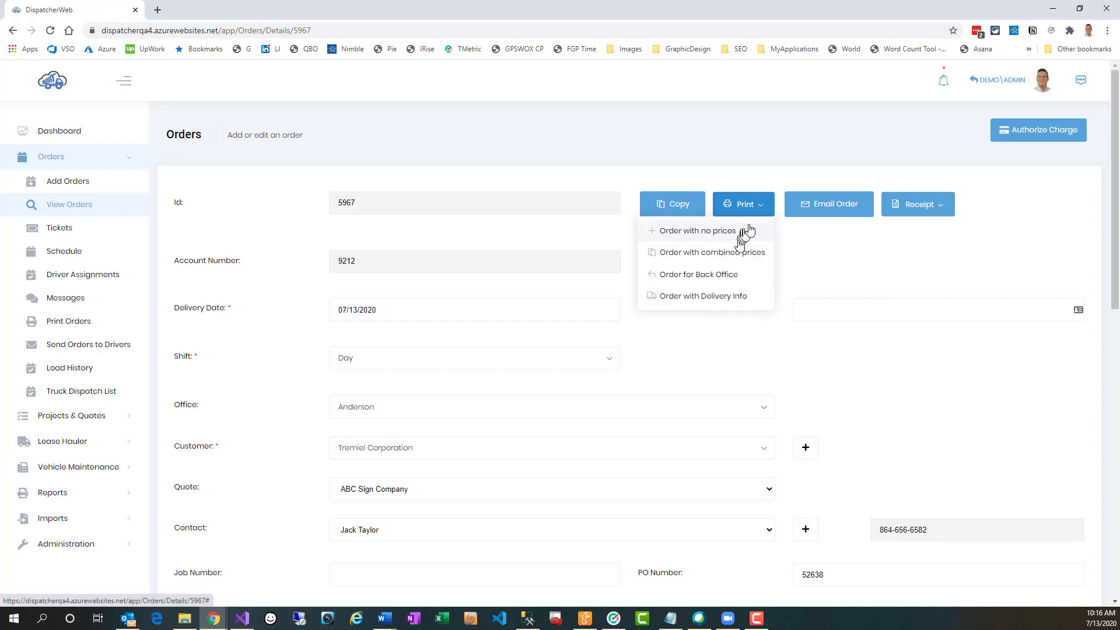
{"action": "left_click", "coordinate": [879, 262]}
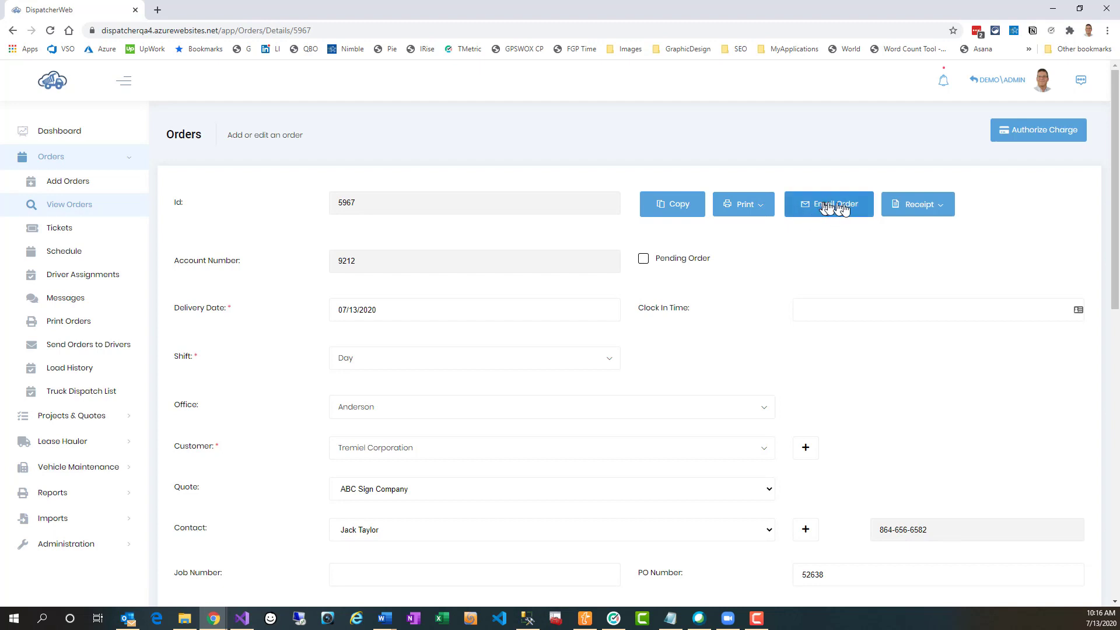
{"action": "left_click", "coordinate": [940, 210]}
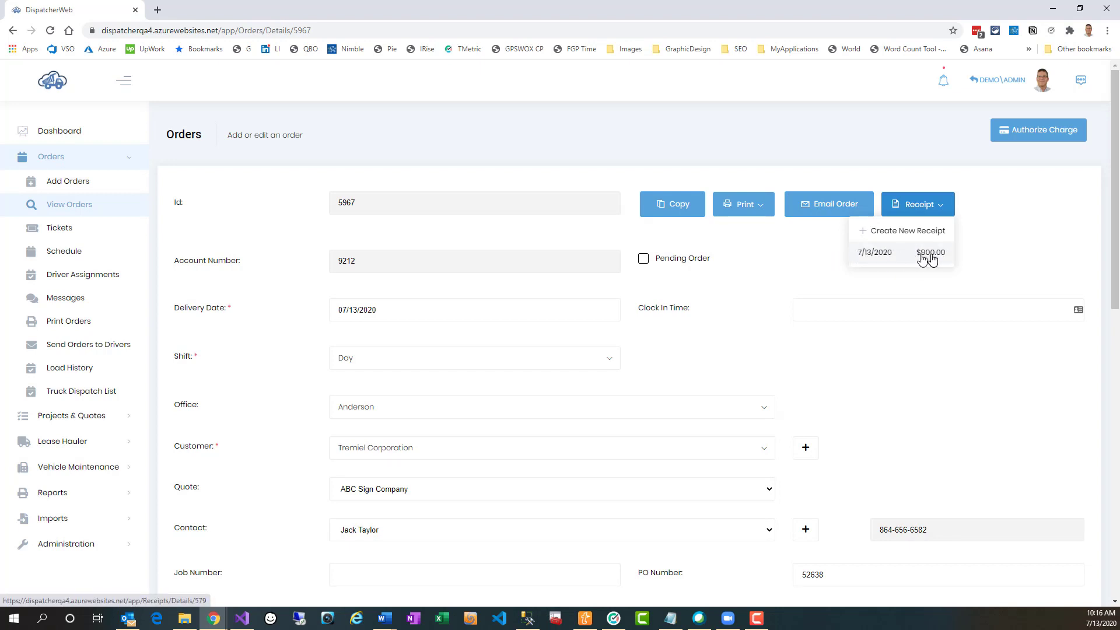
{"action": "left_click", "coordinate": [1018, 250]}
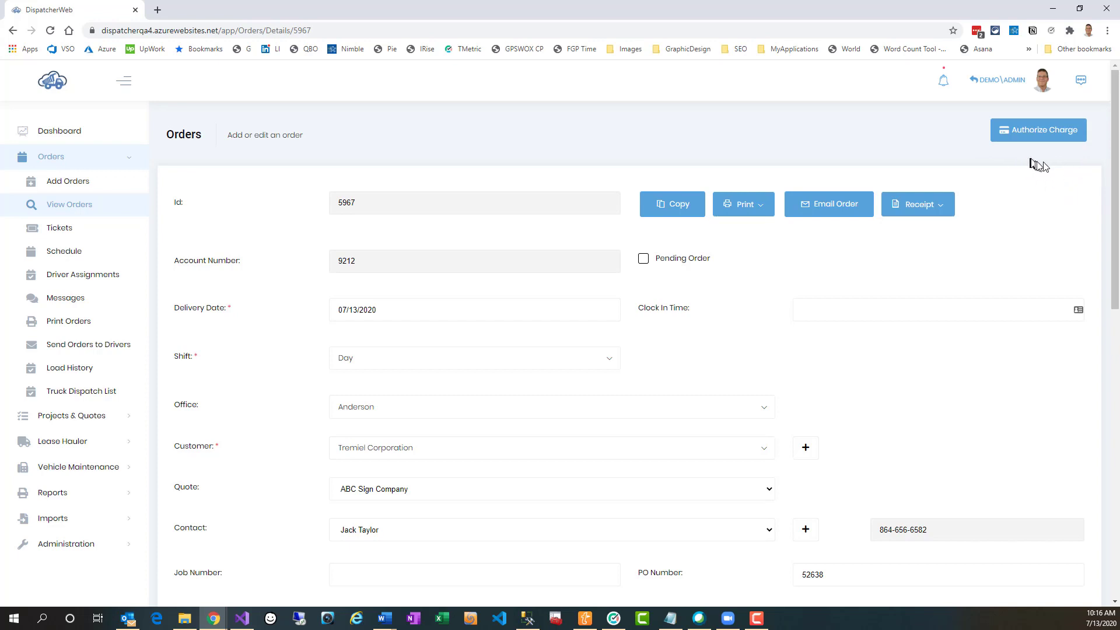
Open the existing receipt dated 7/13/2020 from the order's receipt options.
{"action": "left_click", "coordinate": [946, 212]}
{"action": "scroll", "coordinate": [1039, 231], "scroll_direction": "down", "scroll_amount": 1}
{"action": "scroll", "coordinate": [1039, 231], "scroll_direction": "up", "scroll_amount": 1}
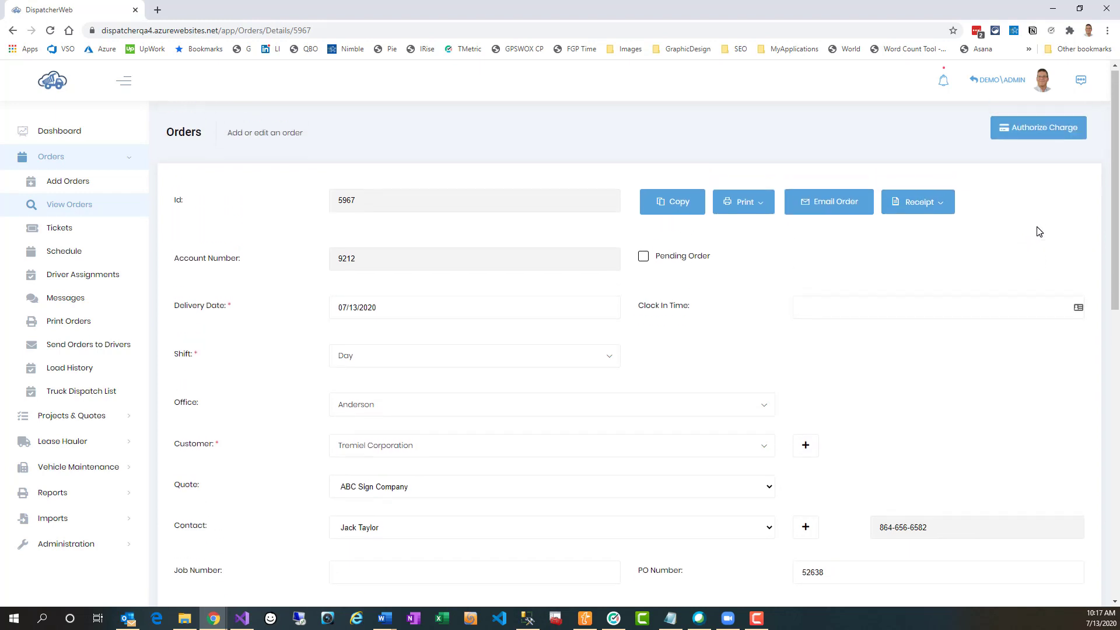
{"action": "left_click", "coordinate": [903, 207]}
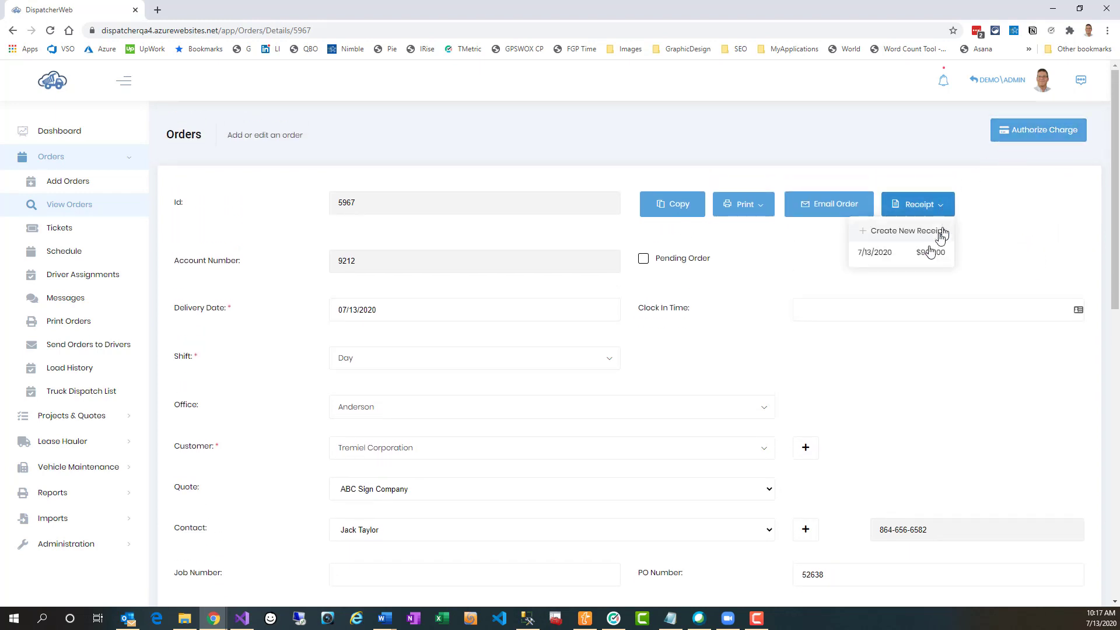
{"action": "left_click", "coordinate": [897, 261]}
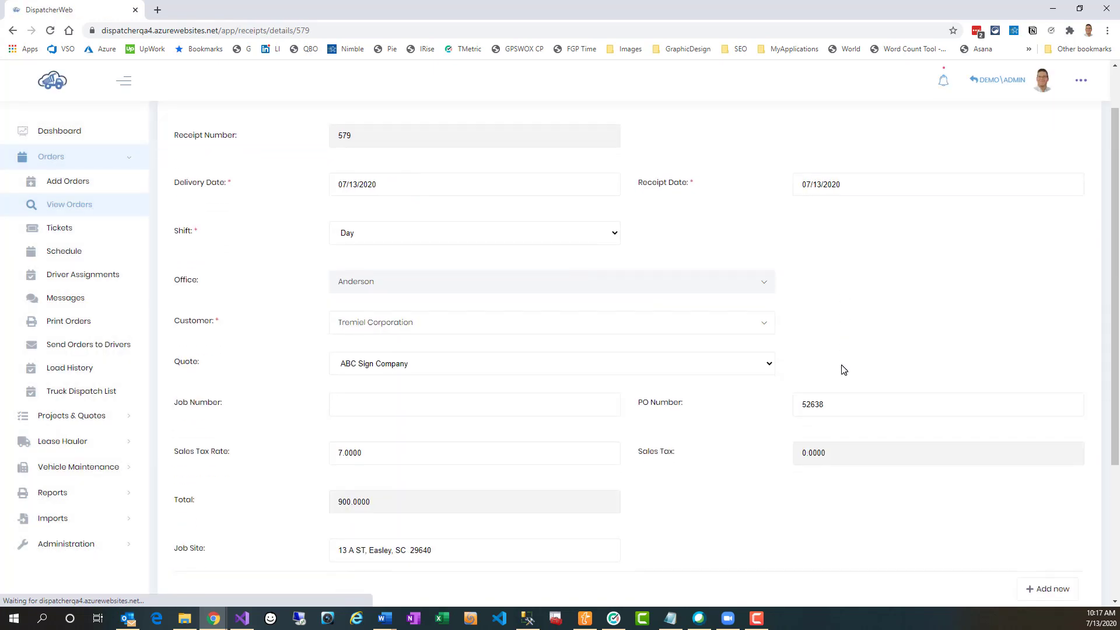
Review the receipt's header fields, line item and material and freight totals, and return to the order.
{"action": "scroll", "coordinate": [842, 367], "scroll_direction": "down", "scroll_amount": 4}
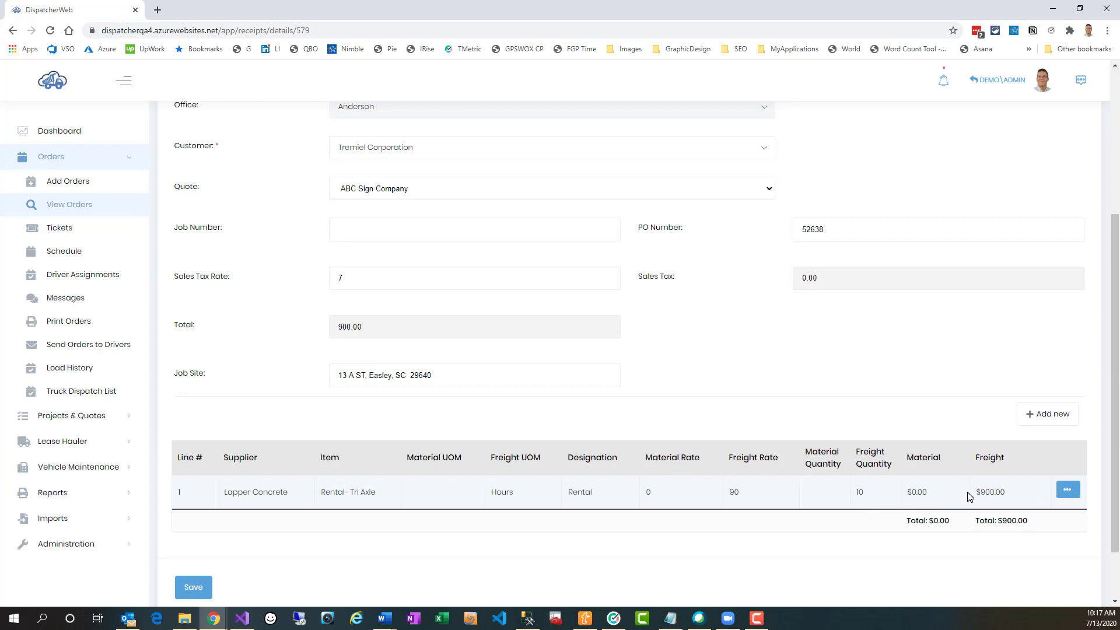
{"action": "scroll", "coordinate": [1021, 516], "scroll_direction": "down", "scroll_amount": 1}
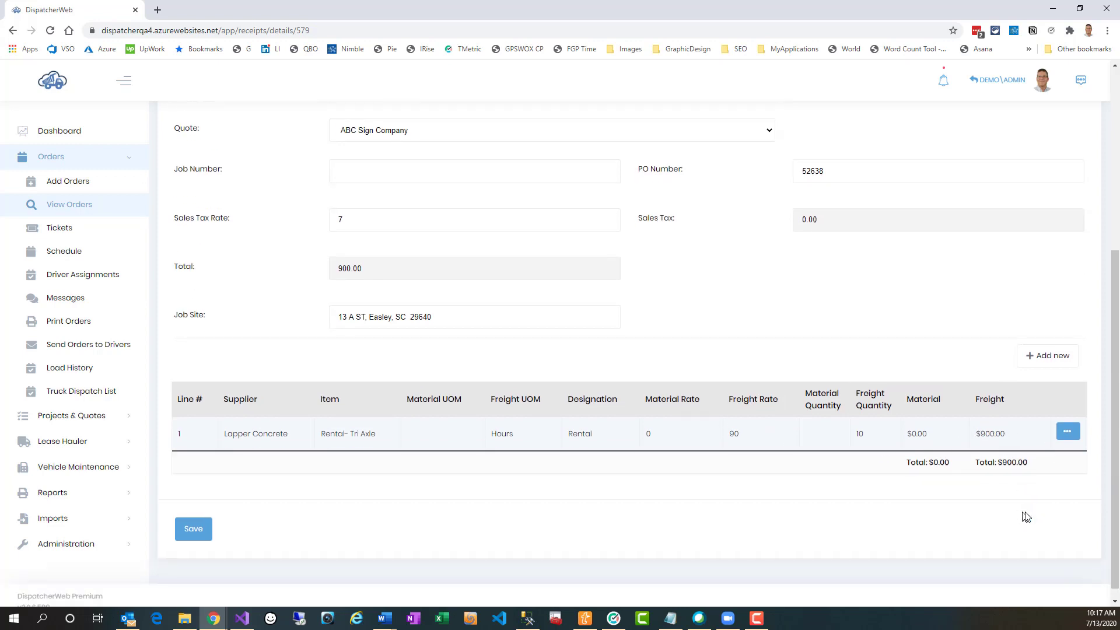
{"action": "scroll", "coordinate": [1036, 517], "scroll_direction": "up", "scroll_amount": 1}
{"action": "scroll", "coordinate": [1035, 516], "scroll_direction": "down", "scroll_amount": 1}
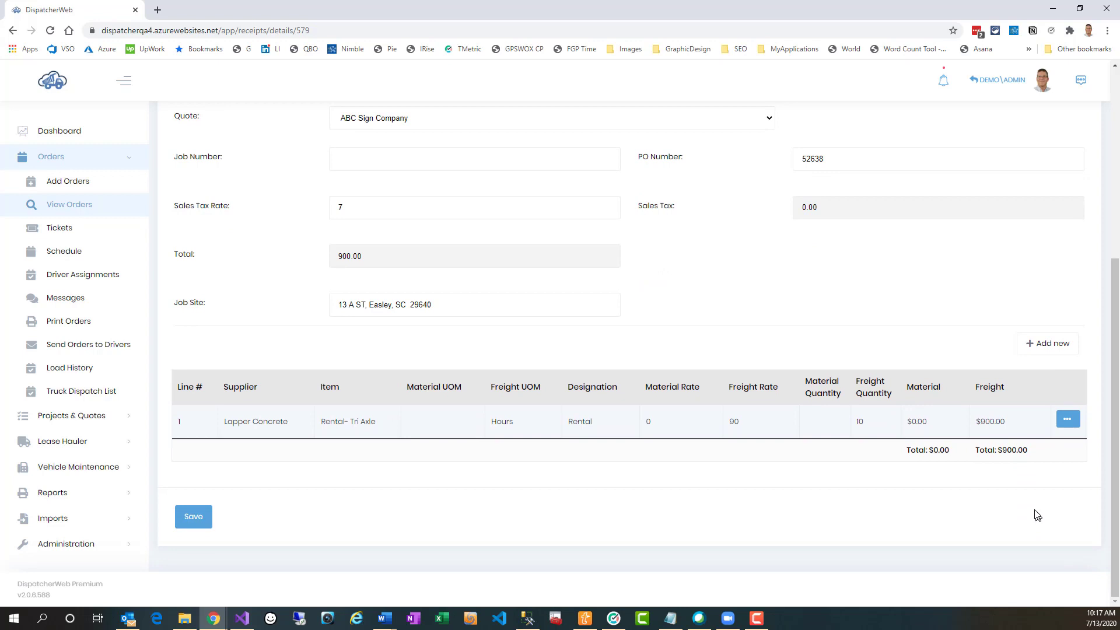
{"action": "scroll", "coordinate": [1000, 441], "scroll_direction": "up", "scroll_amount": 2}
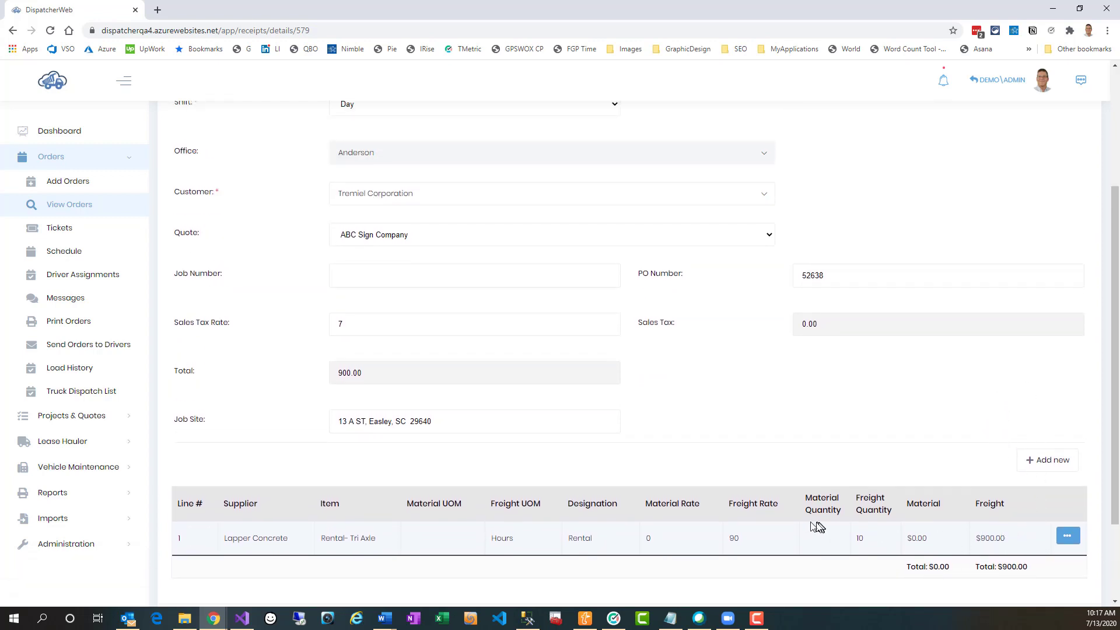
{"action": "scroll", "coordinate": [861, 462], "scroll_direction": "down", "scroll_amount": 1}
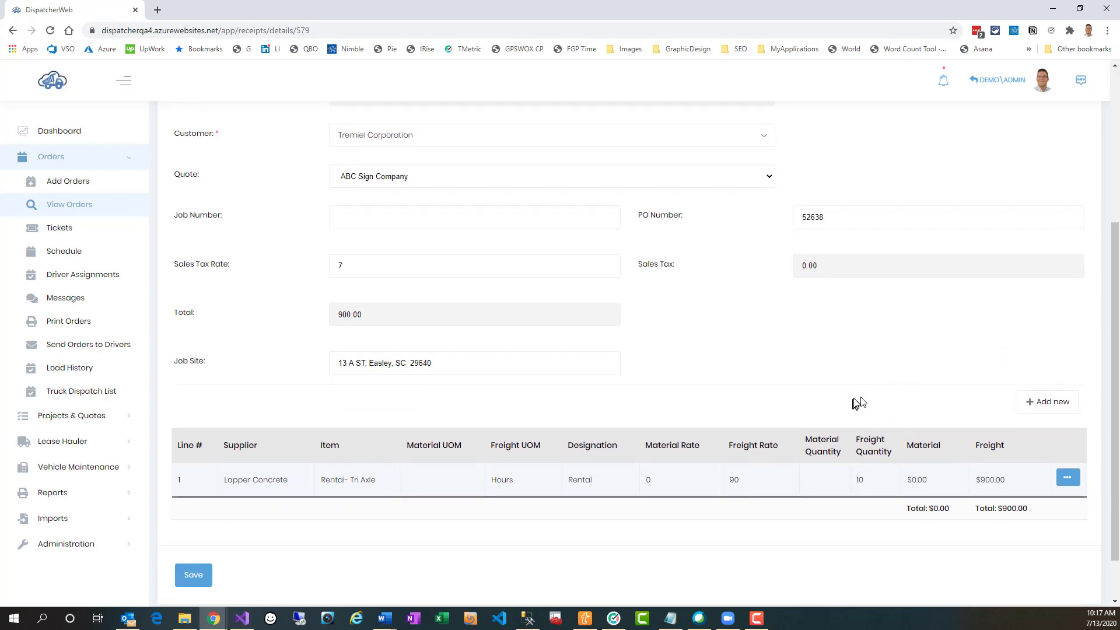
{"action": "scroll", "coordinate": [916, 395], "scroll_direction": "up", "scroll_amount": 1}
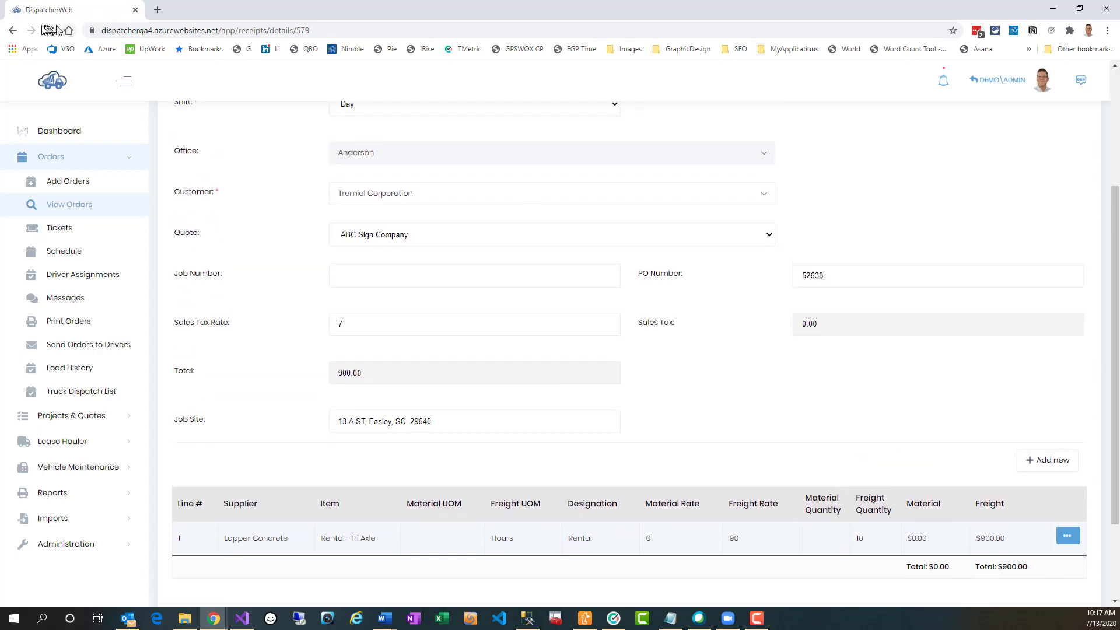
{"action": "left_click", "coordinate": [13, 31]}
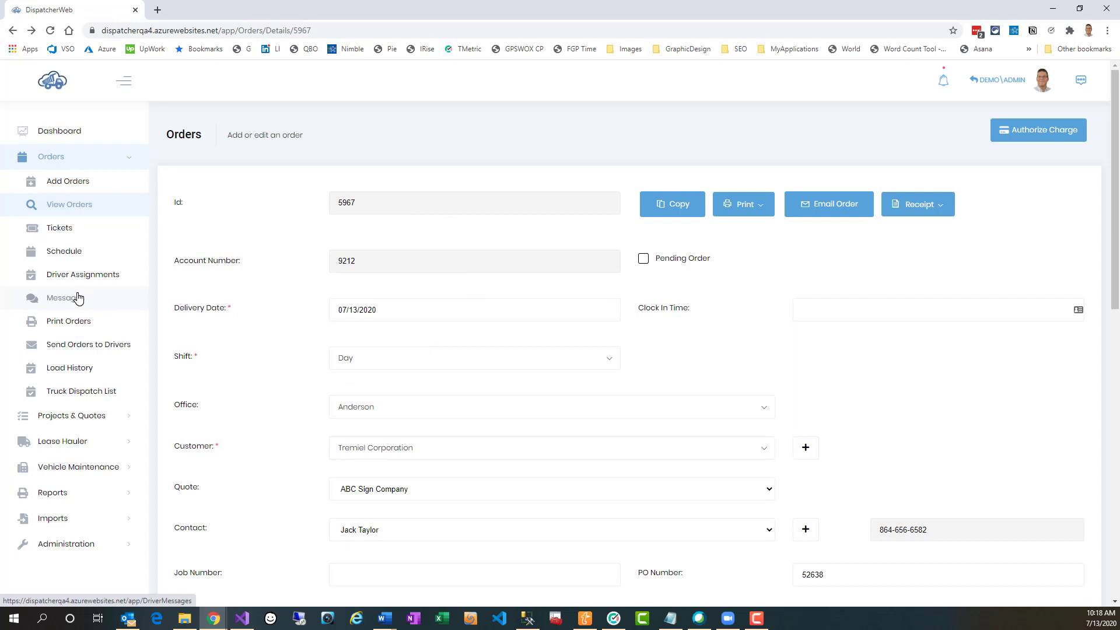
Open the Schedule page and show the orders for 07/13/2020, followed by those for 07/14/2020.
{"action": "left_click", "coordinate": [61, 256]}
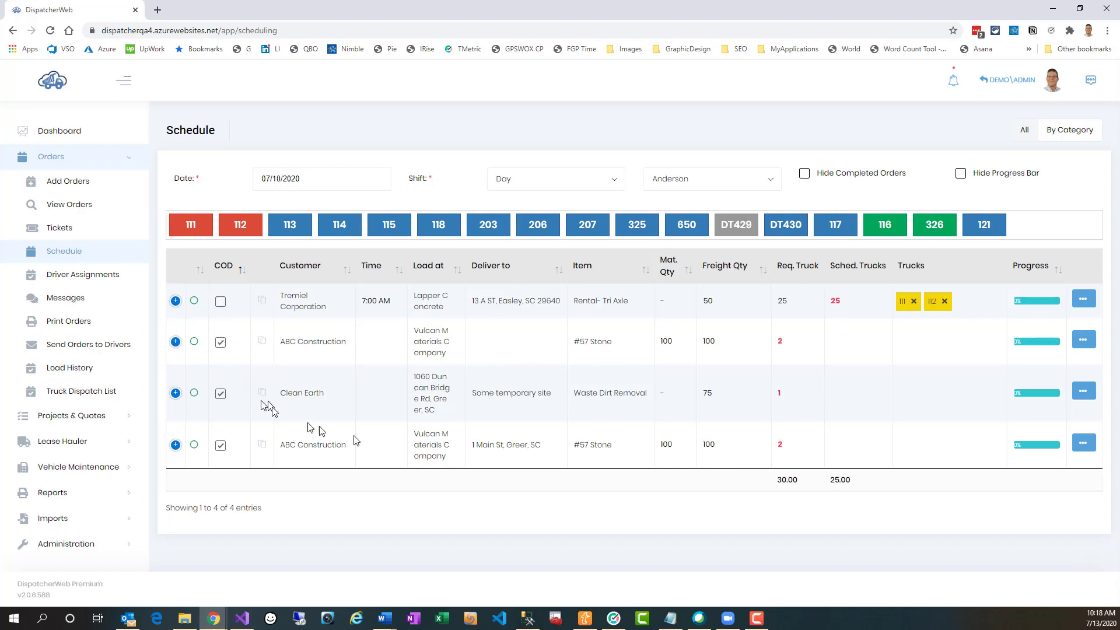
{"action": "left_click", "coordinate": [335, 183]}
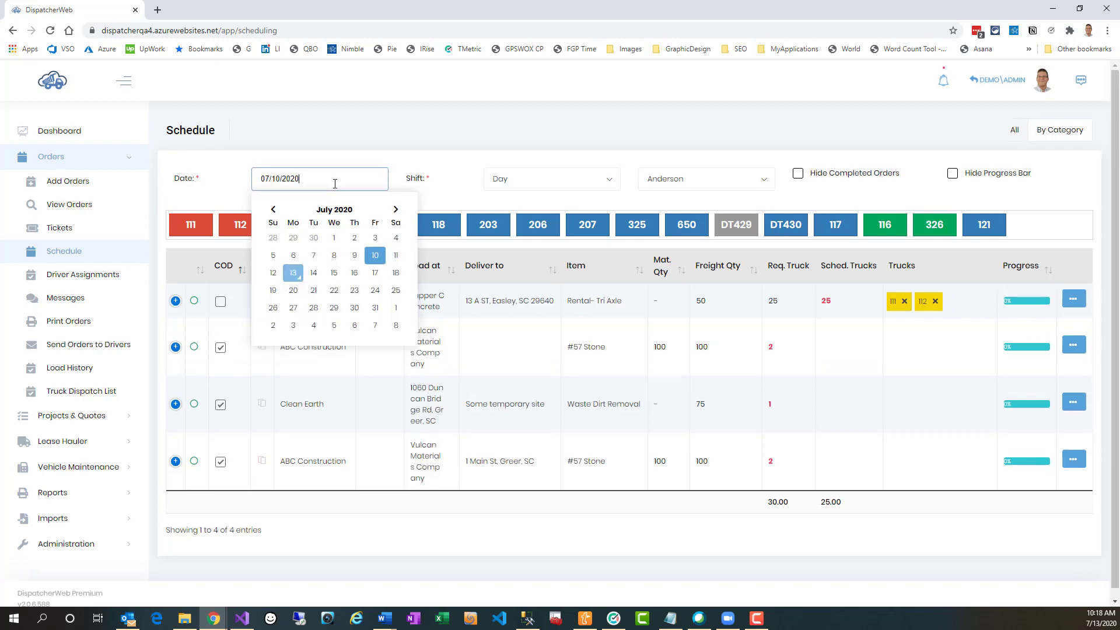
{"action": "left_click", "coordinate": [293, 274]}
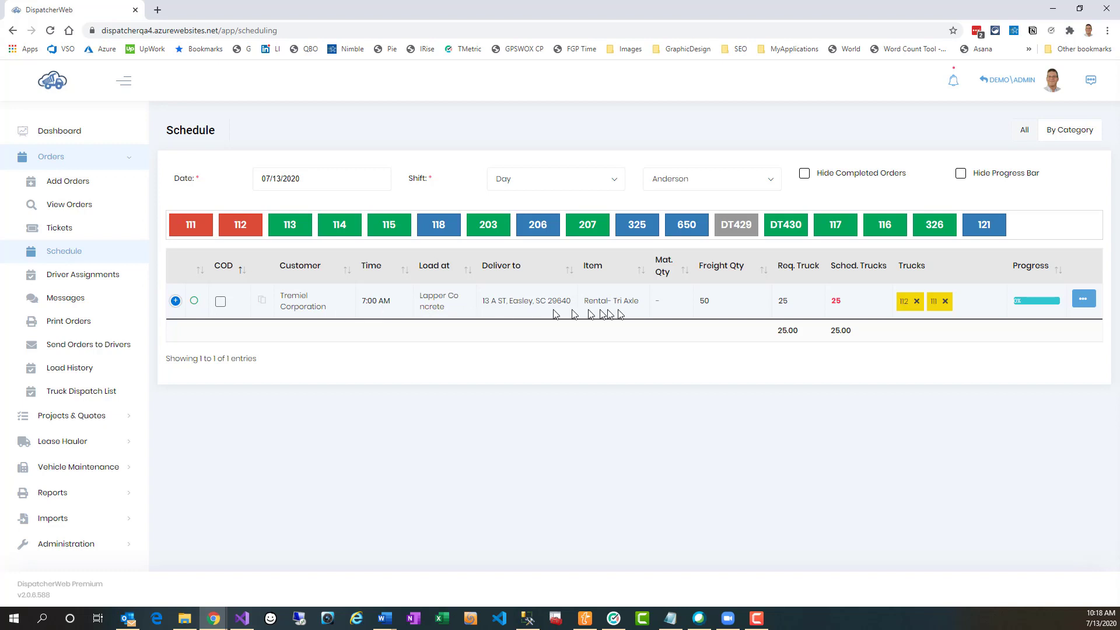
{"action": "left_click", "coordinate": [348, 179]}
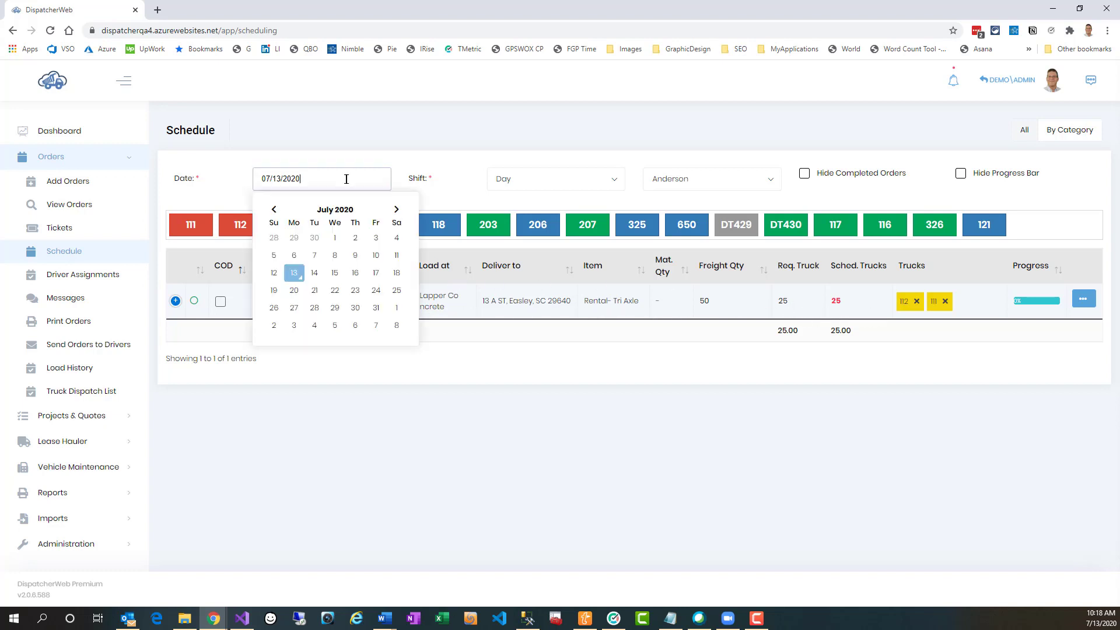
{"action": "left_click", "coordinate": [314, 272]}
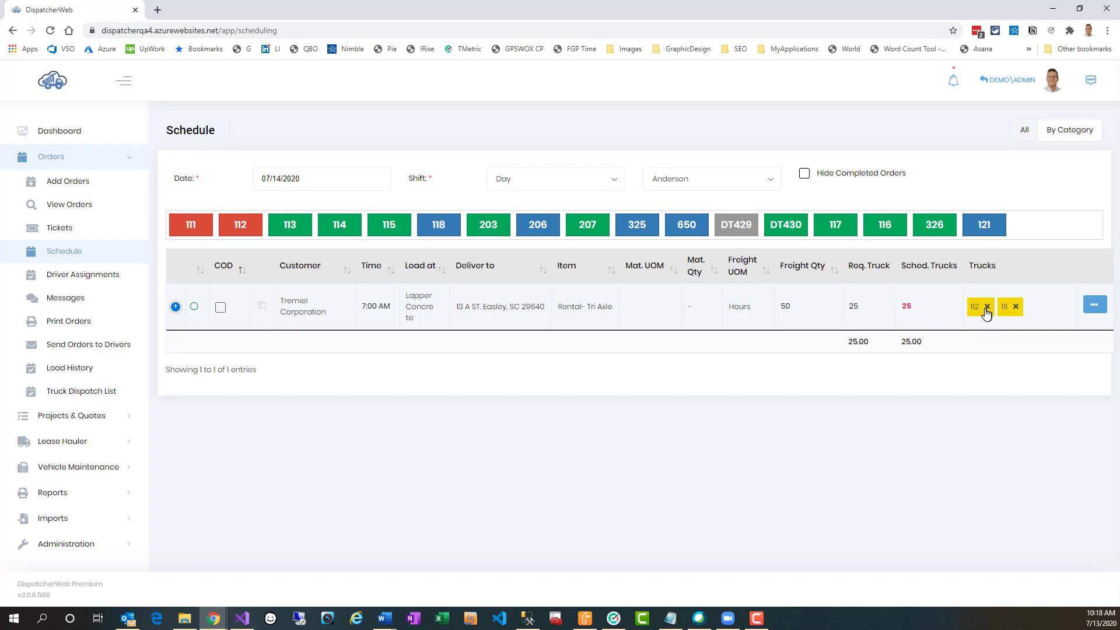
Remove trucks 112 and 111 from the Tremiel Corporation order on the 07/14/2020 schedule.
{"action": "left_click", "coordinate": [985, 308]}
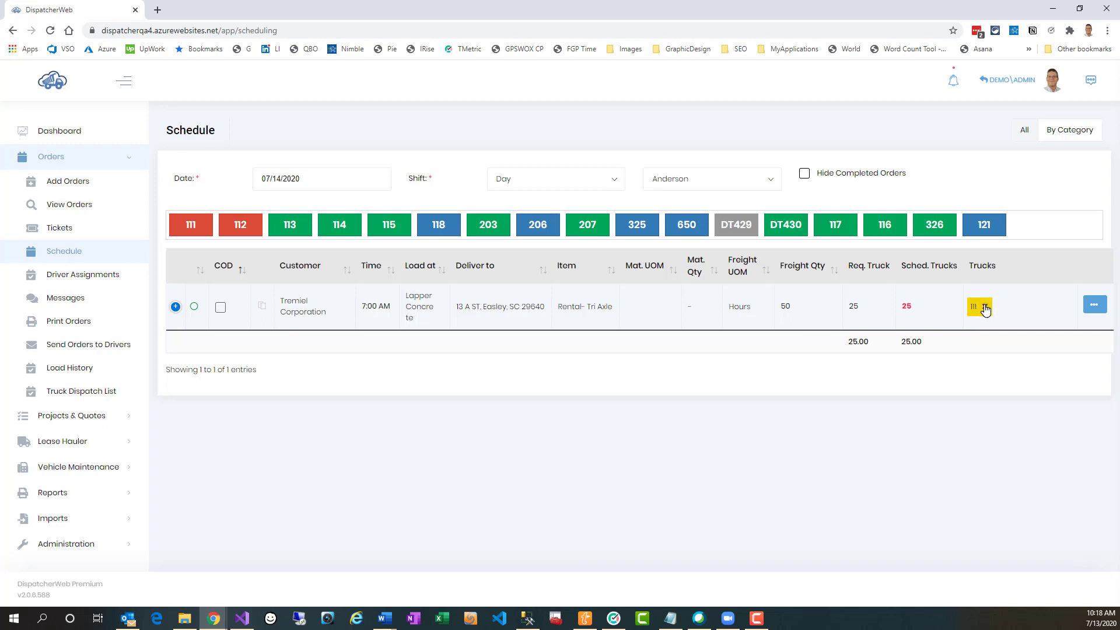
{"action": "left_click", "coordinate": [985, 307]}
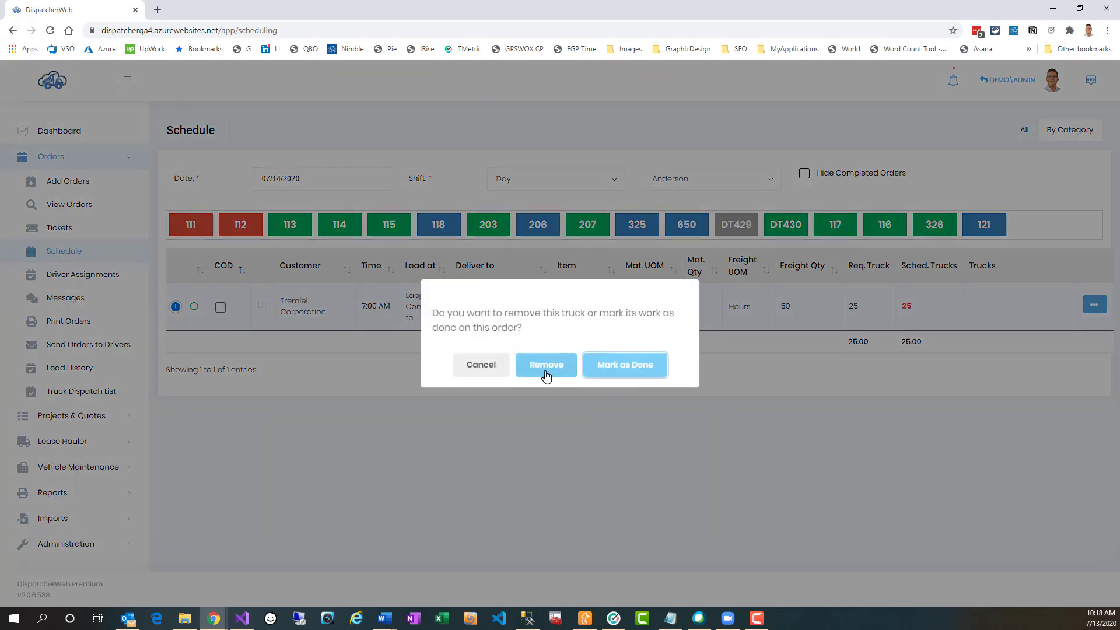
{"action": "left_click", "coordinate": [546, 368]}
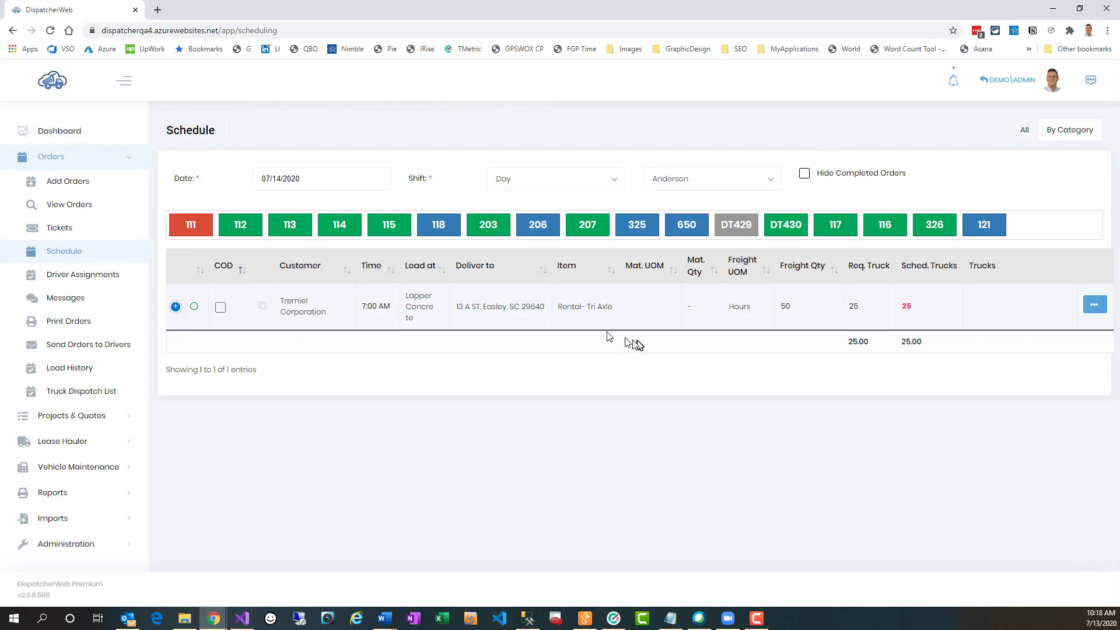
Examine the actions available for the Tremiel Corporation schedule line, including its Order options, and dismiss them.
{"action": "left_click", "coordinate": [1094, 308]}
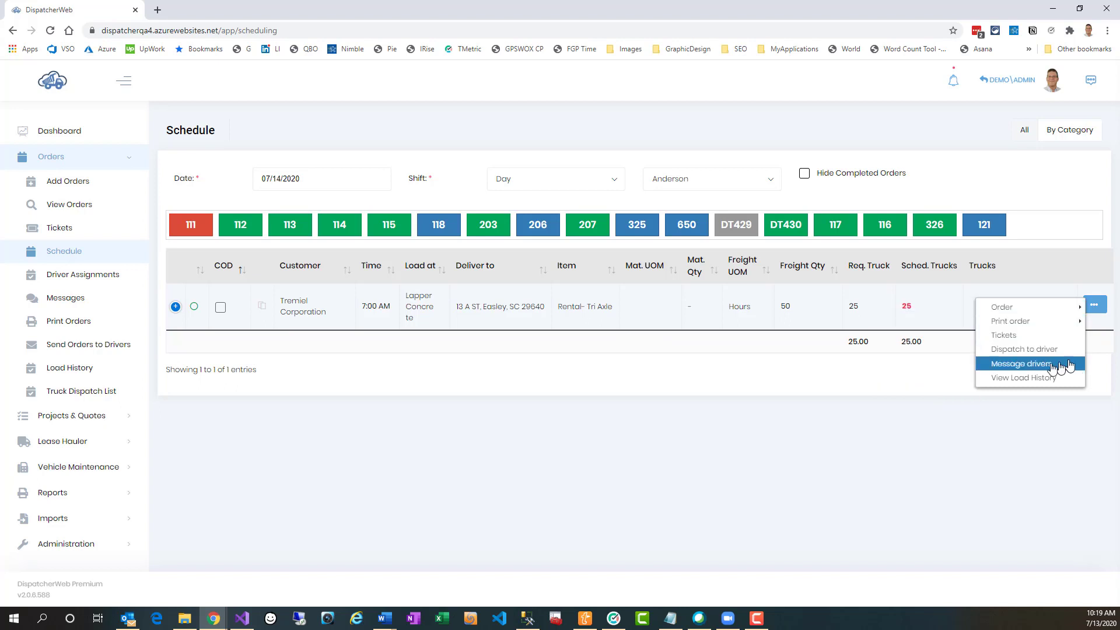
{"action": "mouse_move", "coordinate": [1048, 309]}
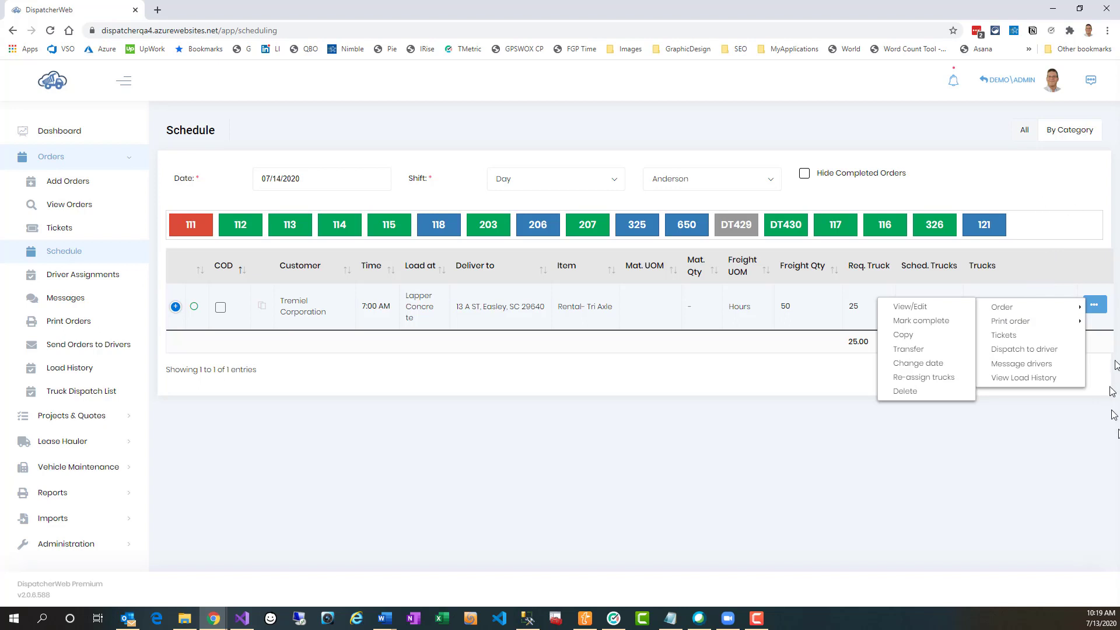
{"action": "left_click", "coordinate": [936, 478]}
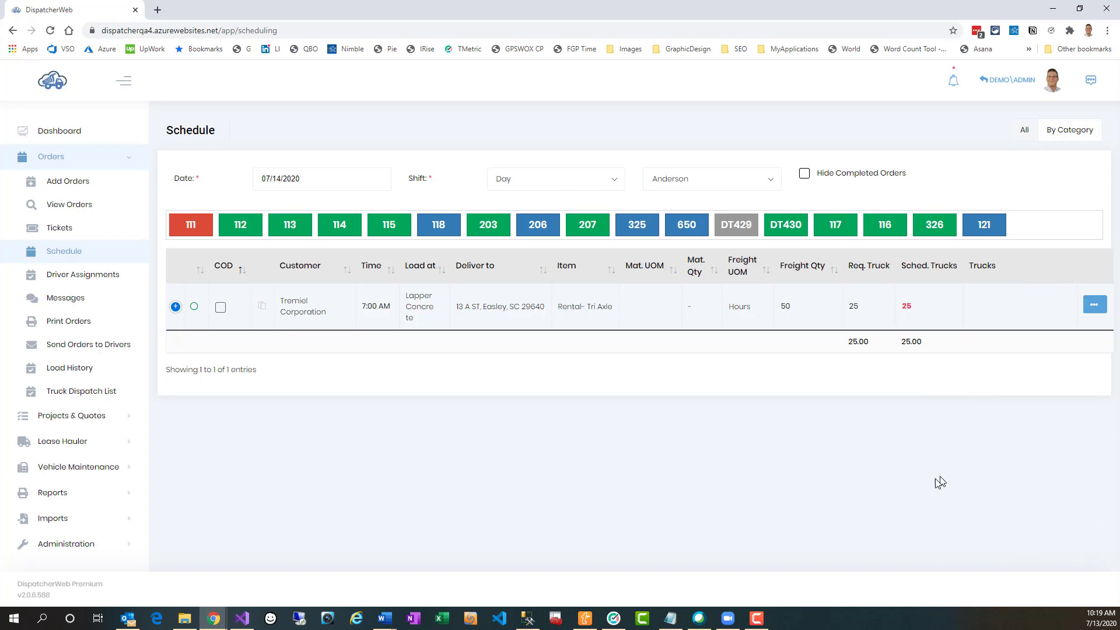